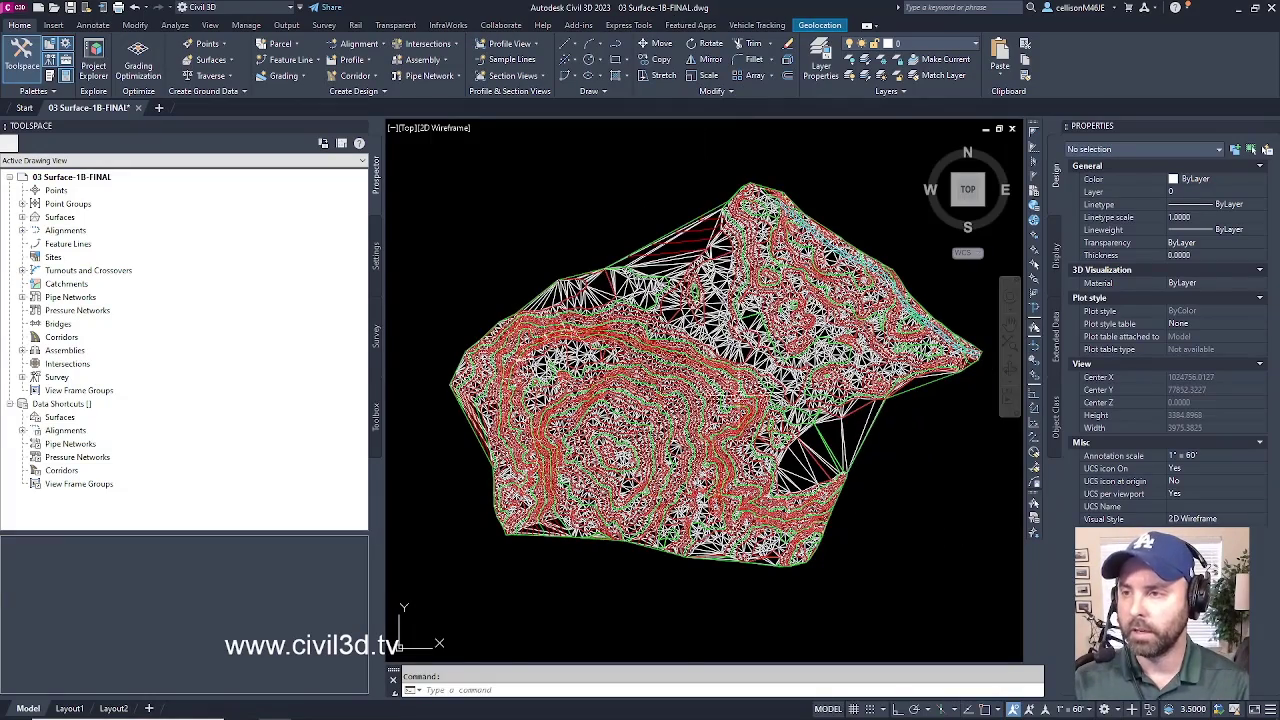
scroll(810, 480, "up", 6)
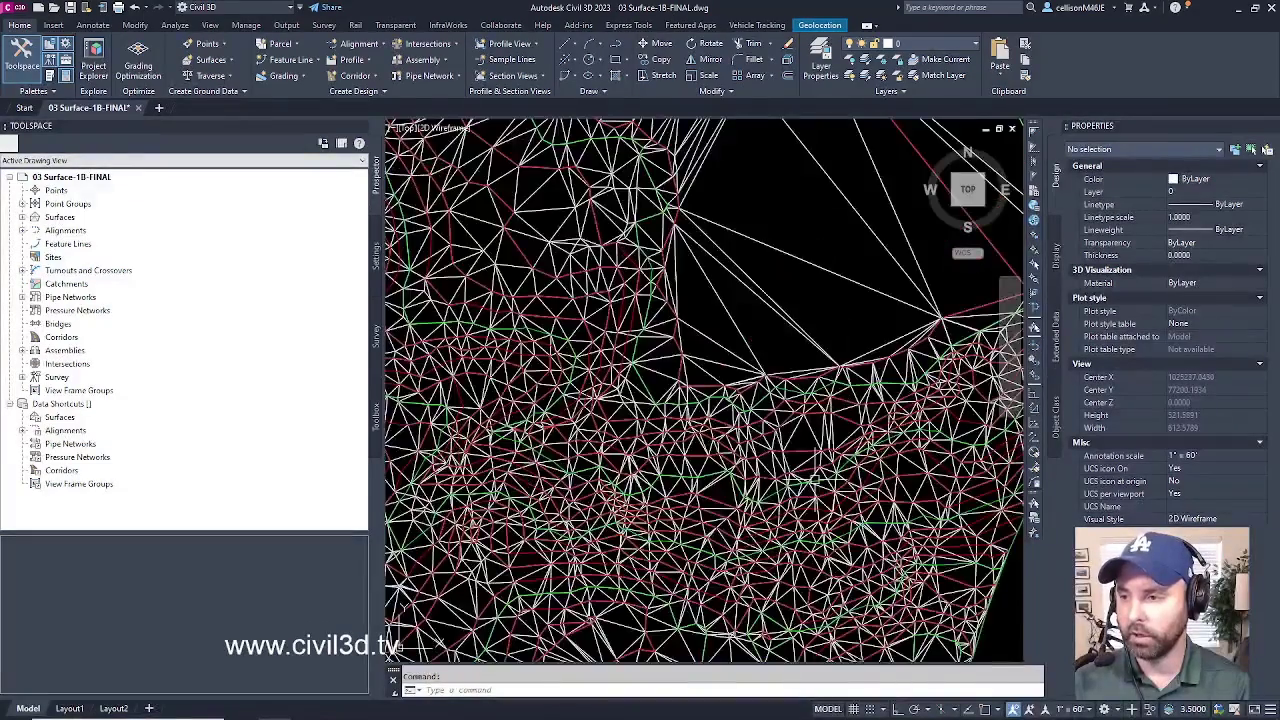
scroll(810, 470, "up", 4)
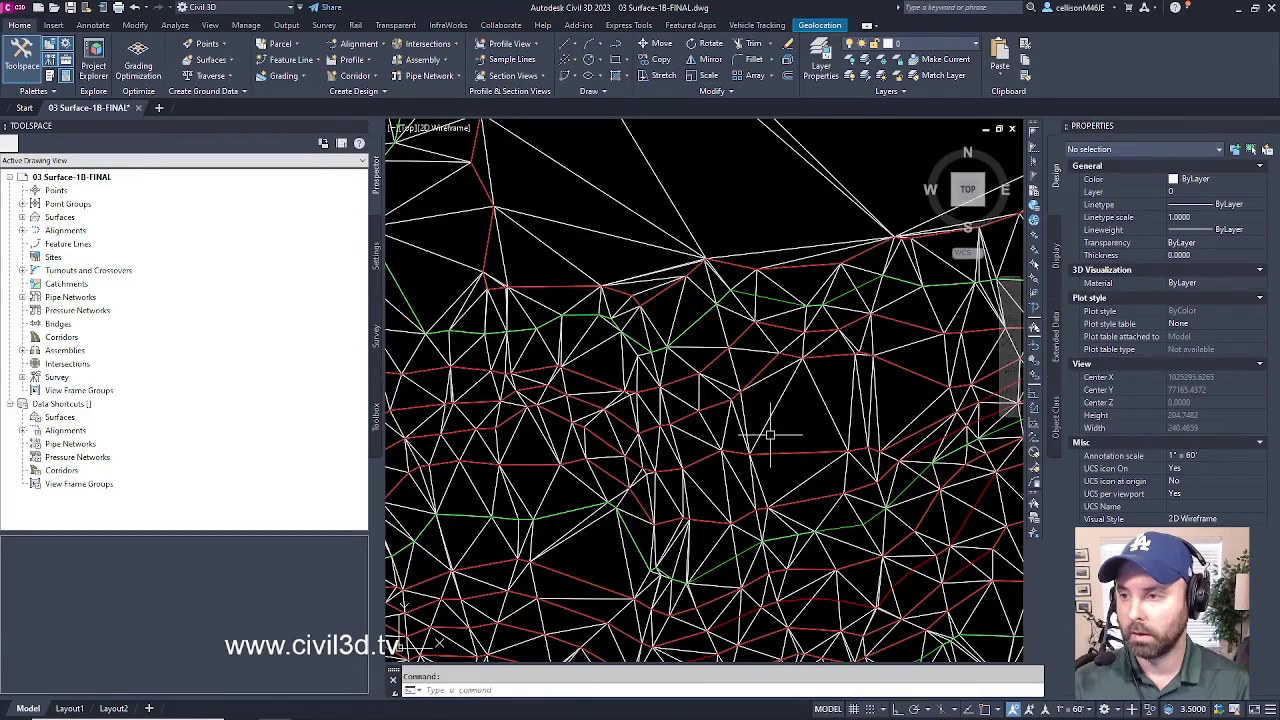
mouse_move(776, 414)
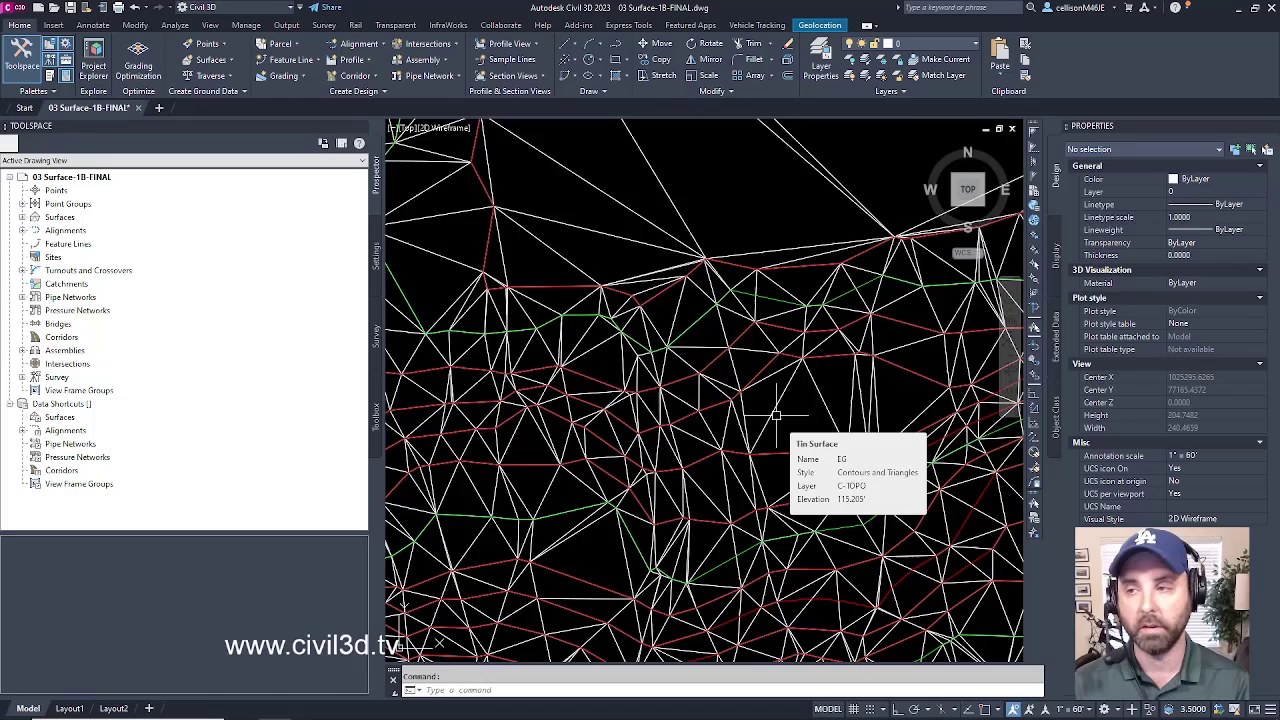
scroll(776, 414, "down", 5)
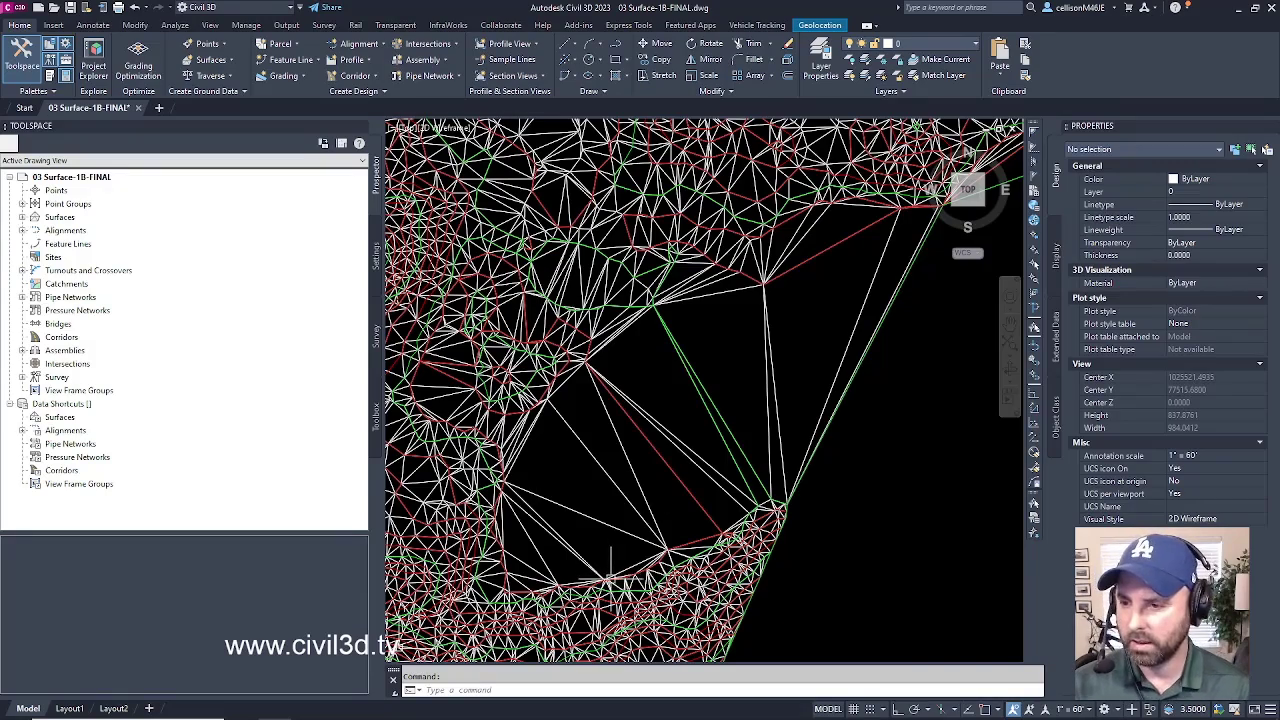
scroll(596, 588, "up", 2)
scroll(596, 588, "down", 2)
scroll(666, 537, "up", 3)
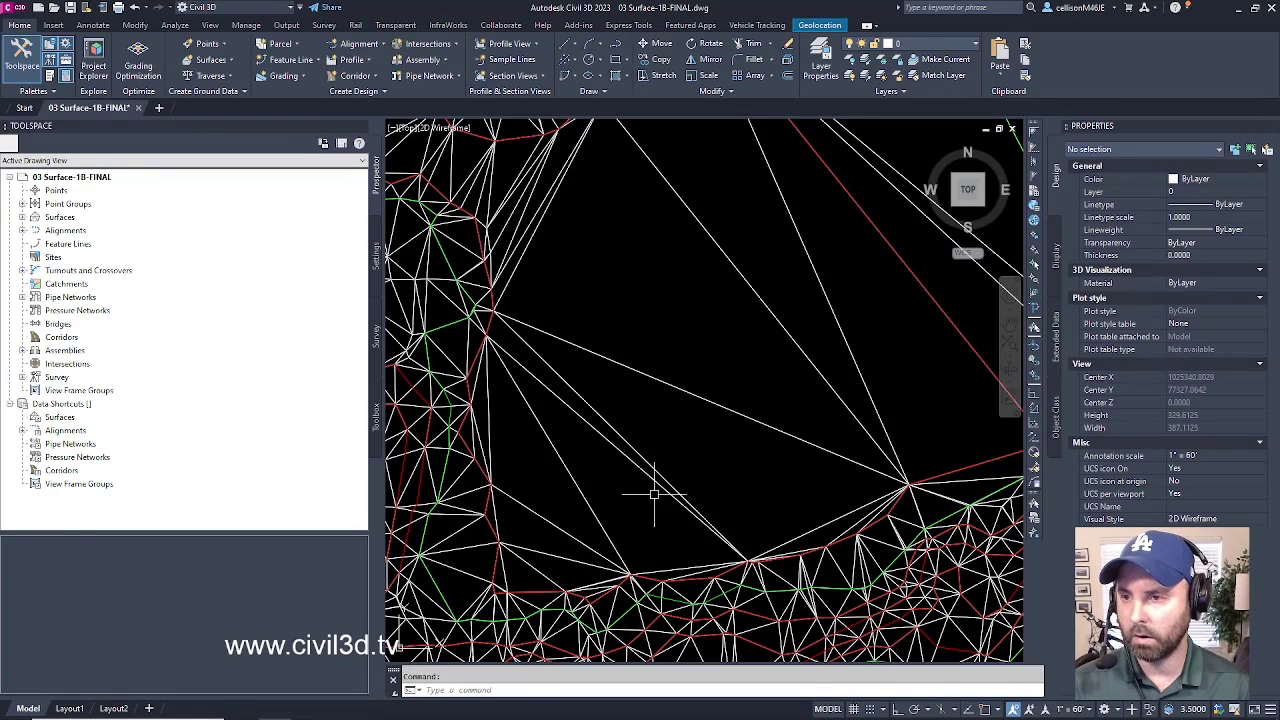
scroll(540, 380, "down", 3)
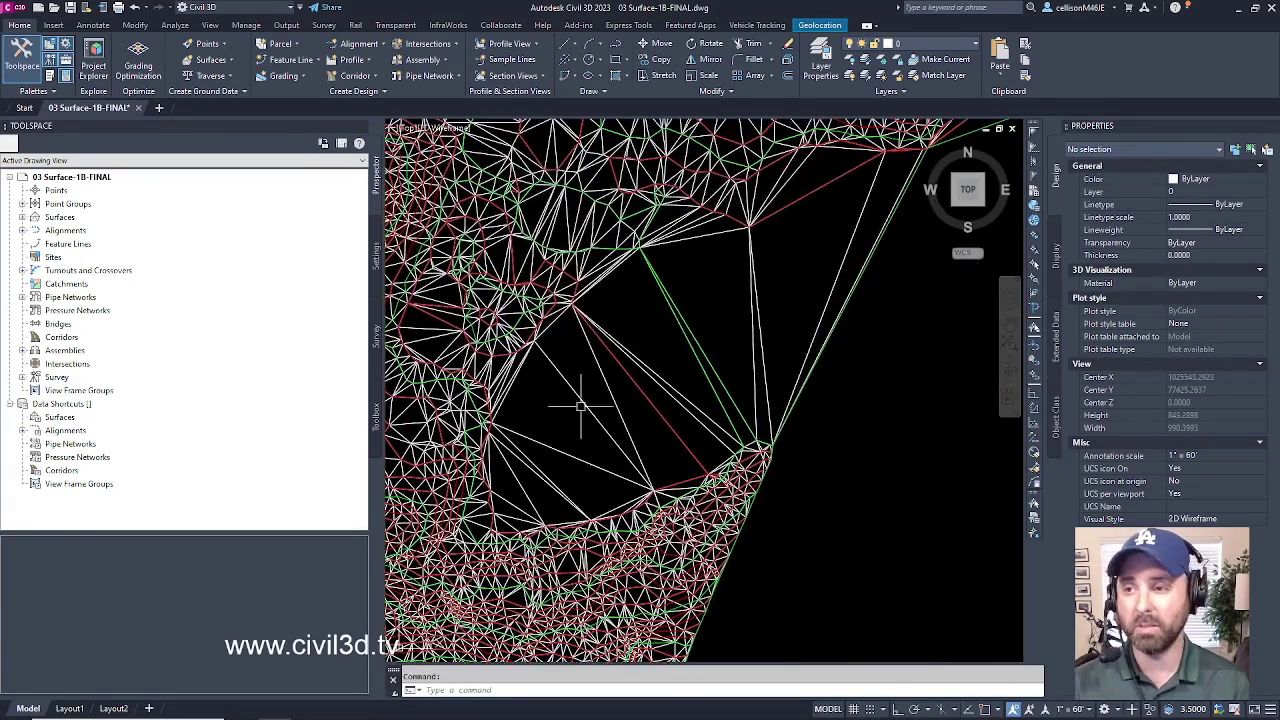
scroll(650, 365, "down", 3)
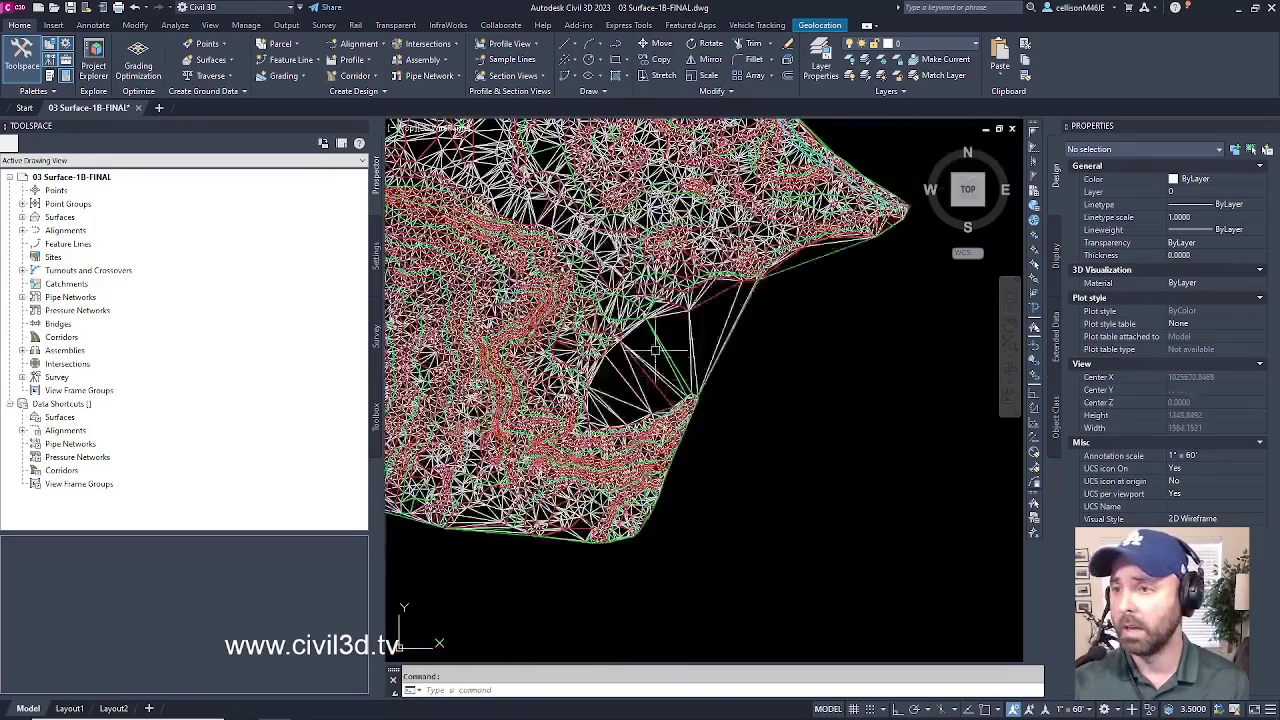
scroll(655, 350, "down", 2)
scroll(660, 355, "up", 8)
middle_click_drag(651, 337, 737, 405)
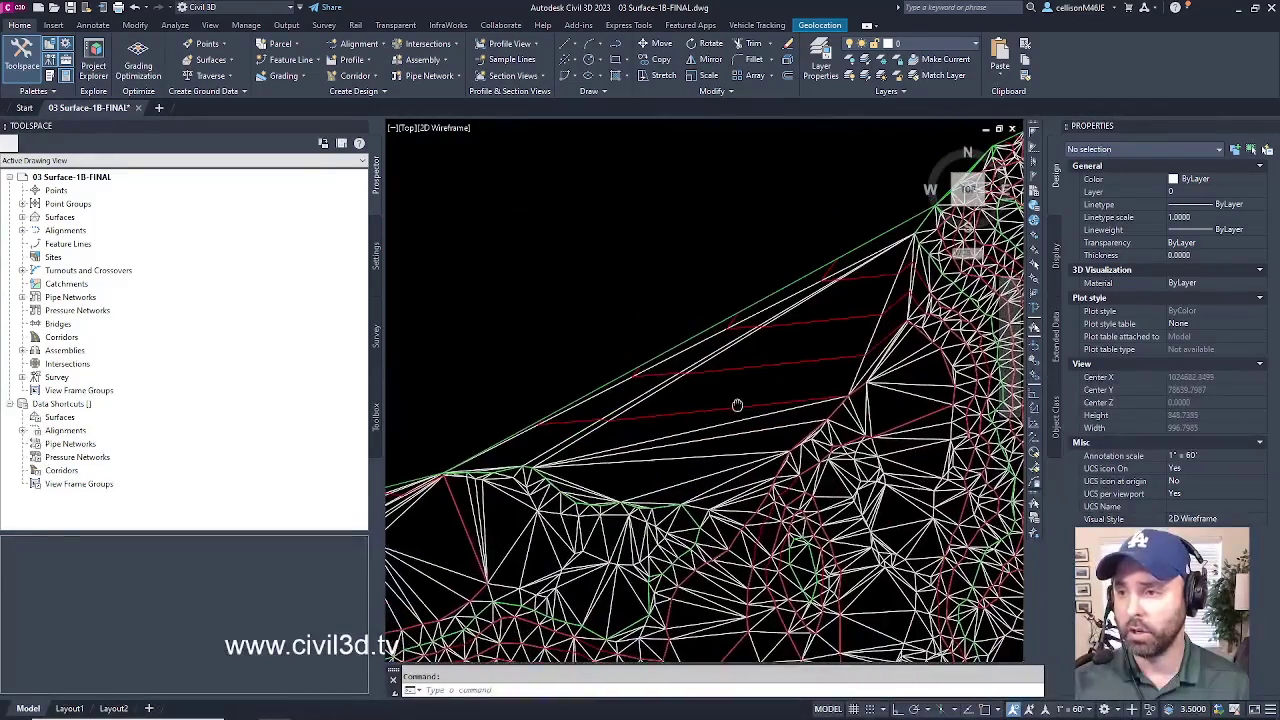
scroll(784, 328, "up", 1)
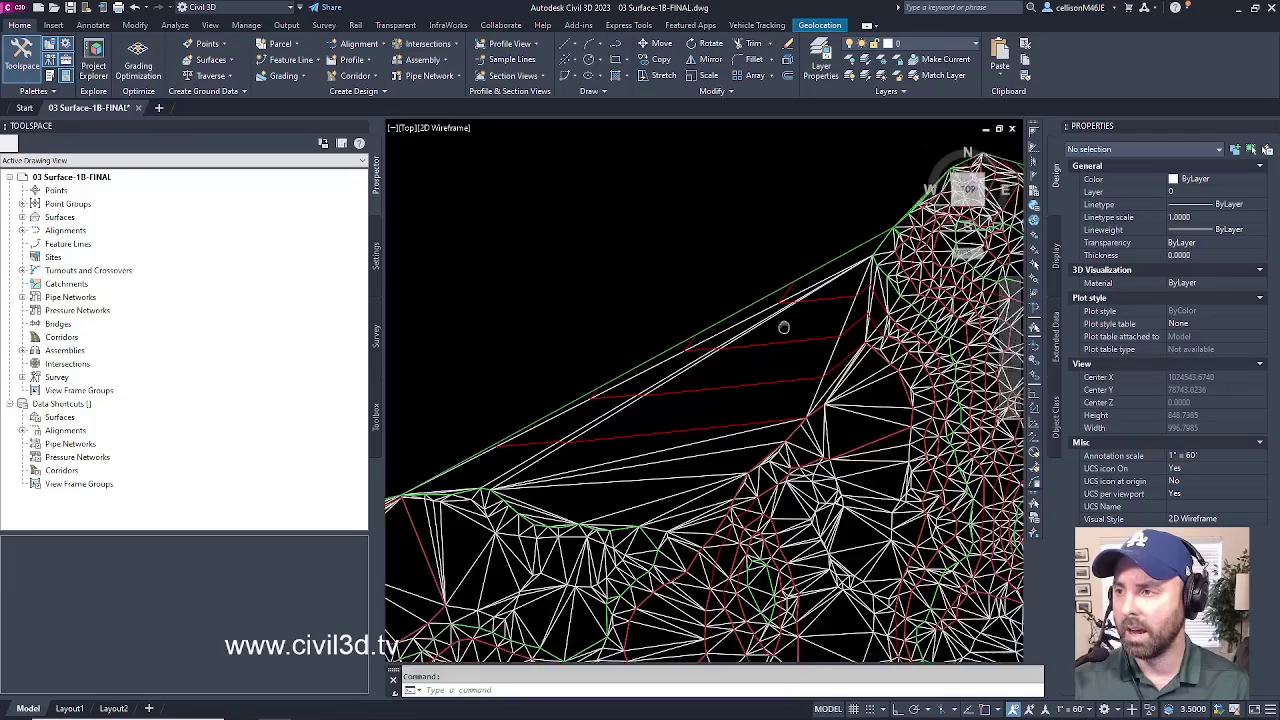
middle_click_drag(784, 328, 790, 311)
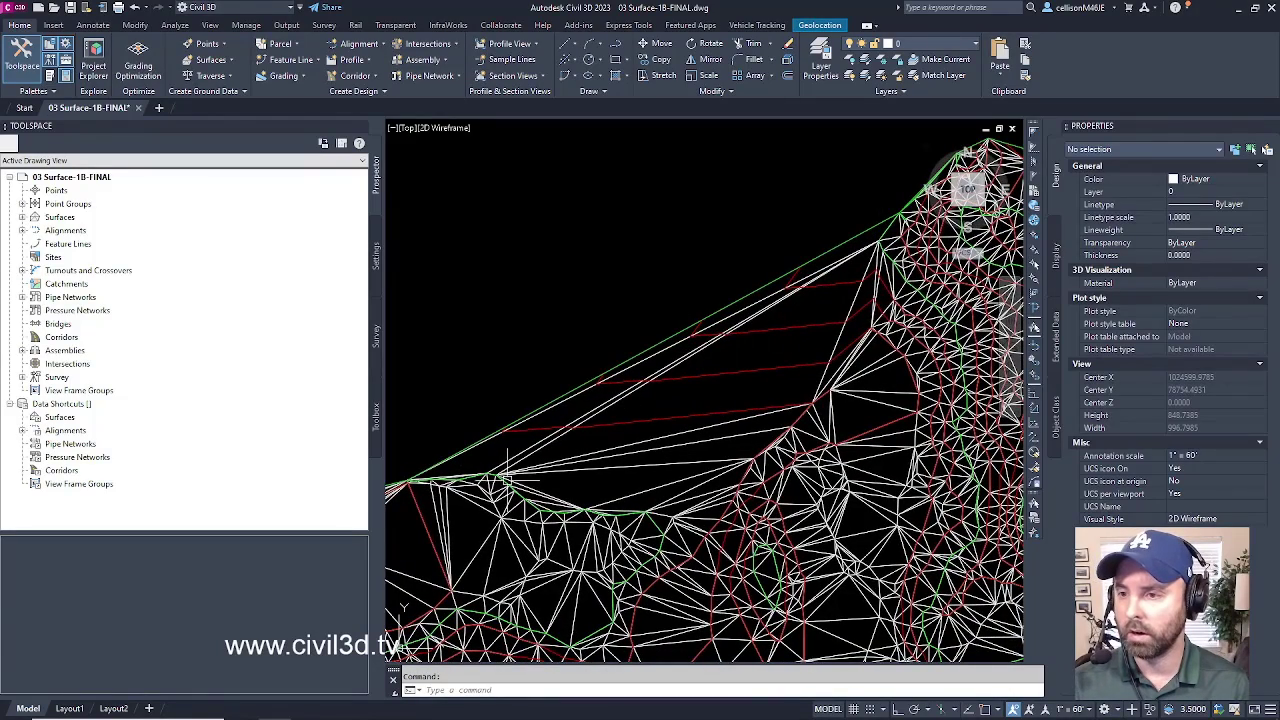
mouse_move(662, 452)
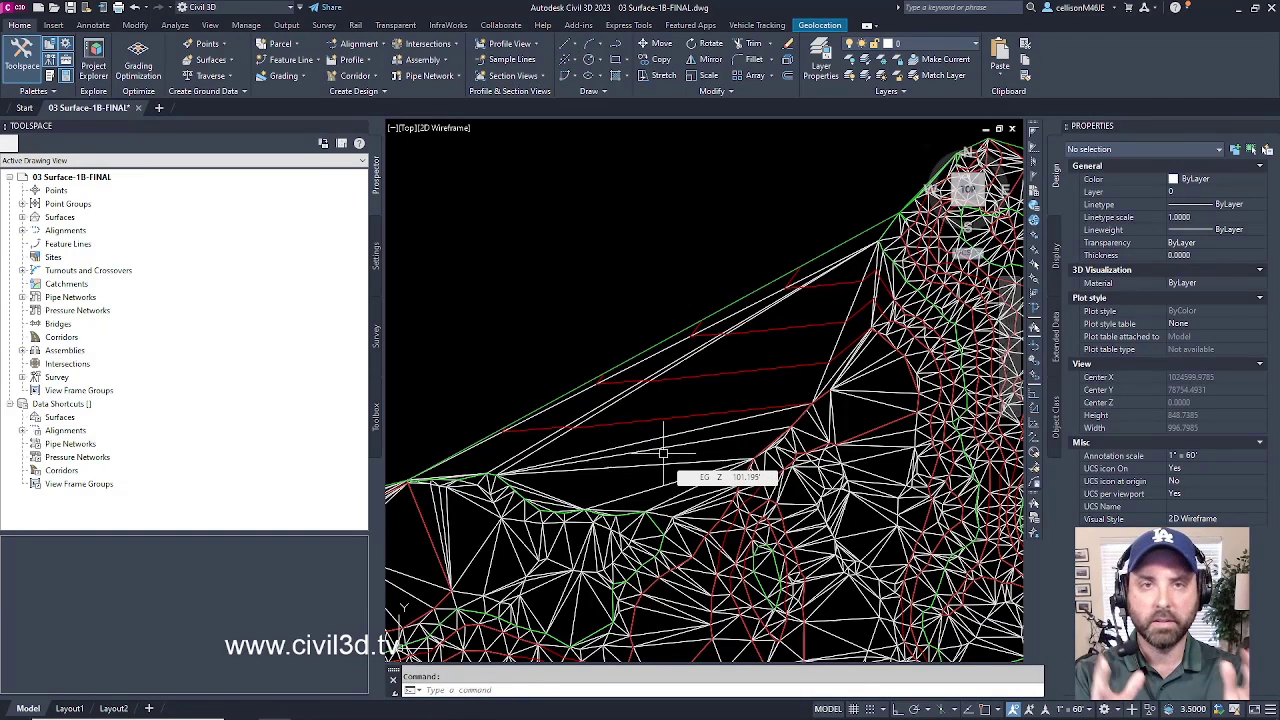
Thaw the _EG-BNDY layer from the Layer list to reveal the blue boundary polyline.
scroll(662, 452, "down", 5)
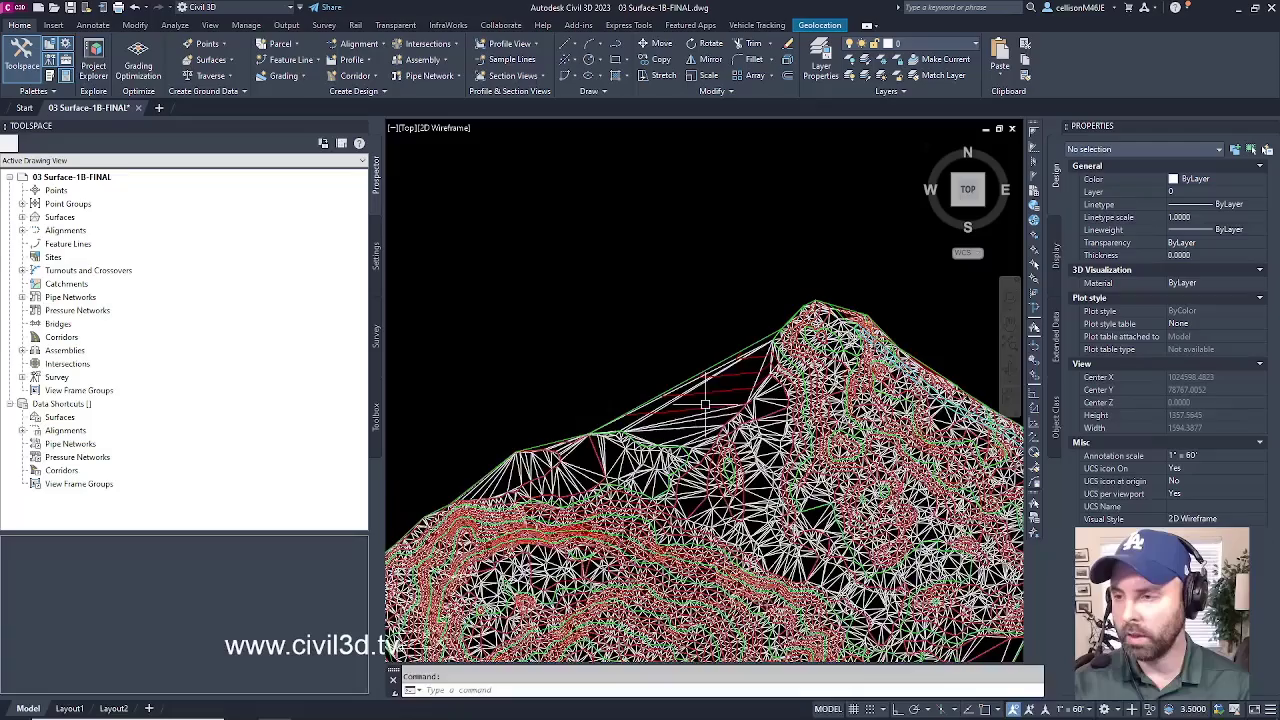
scroll(662, 452, "down", 2)
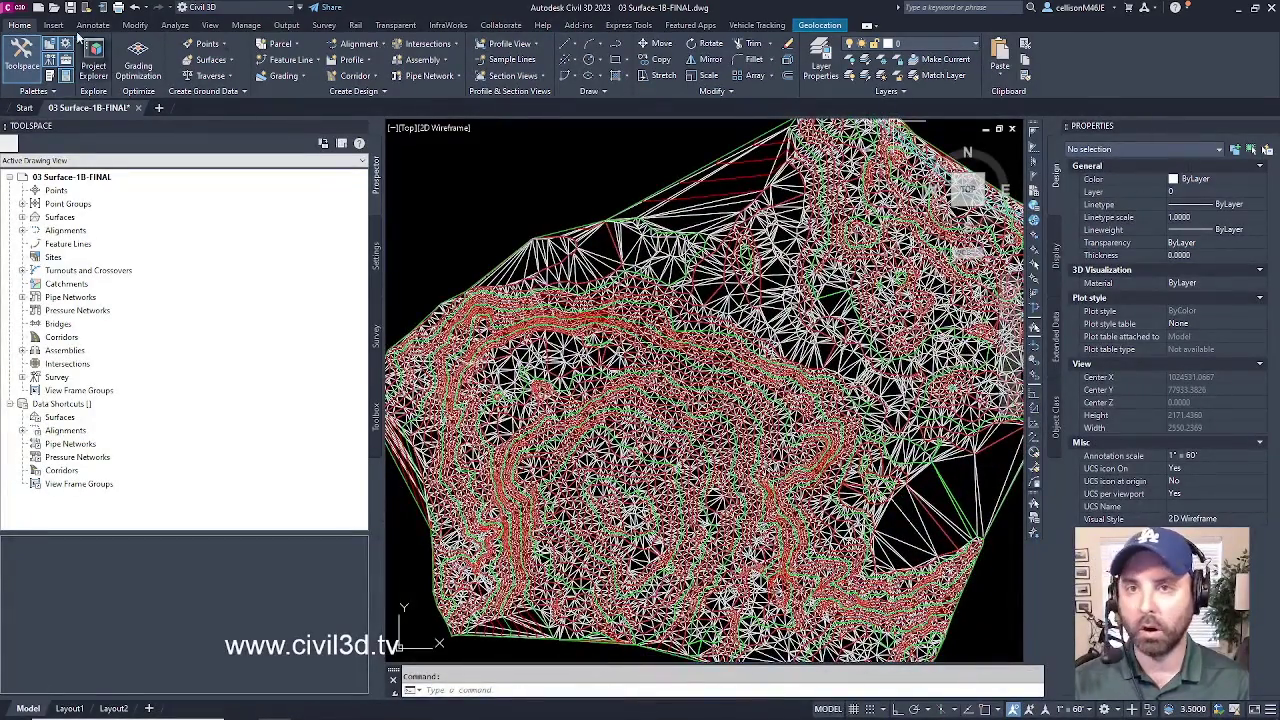
left_click(975, 45)
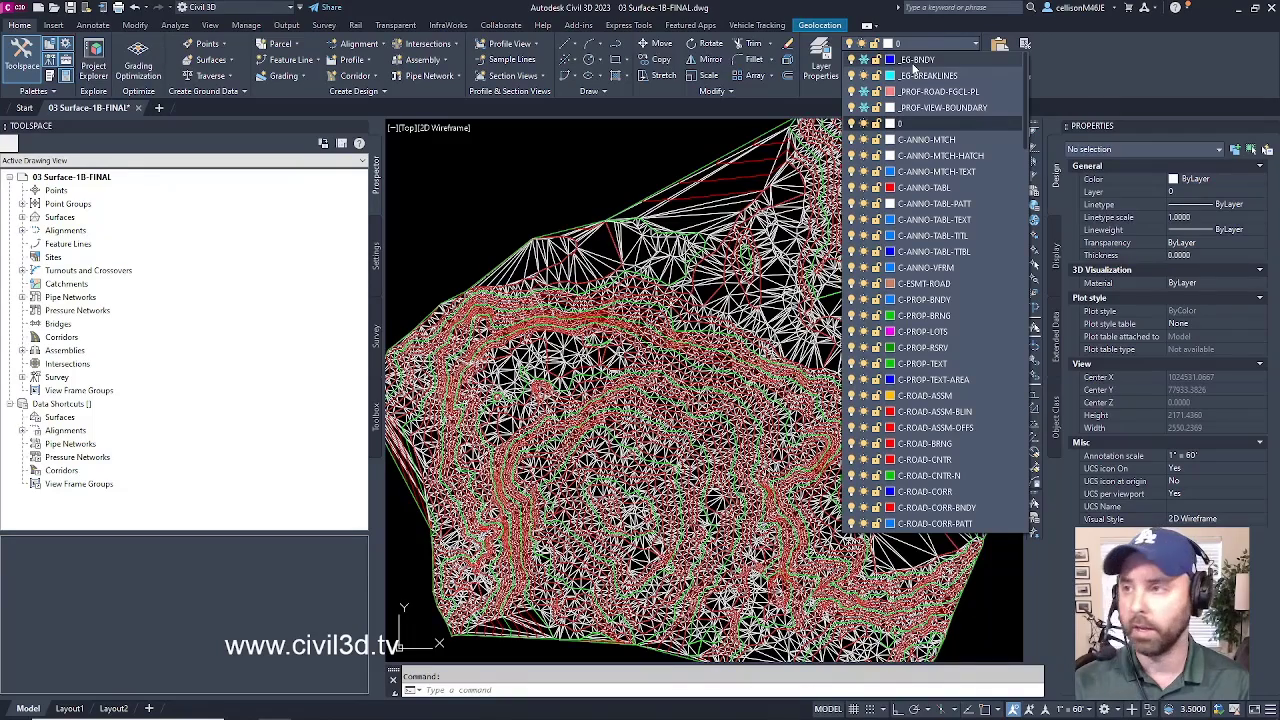
left_click(864, 74)
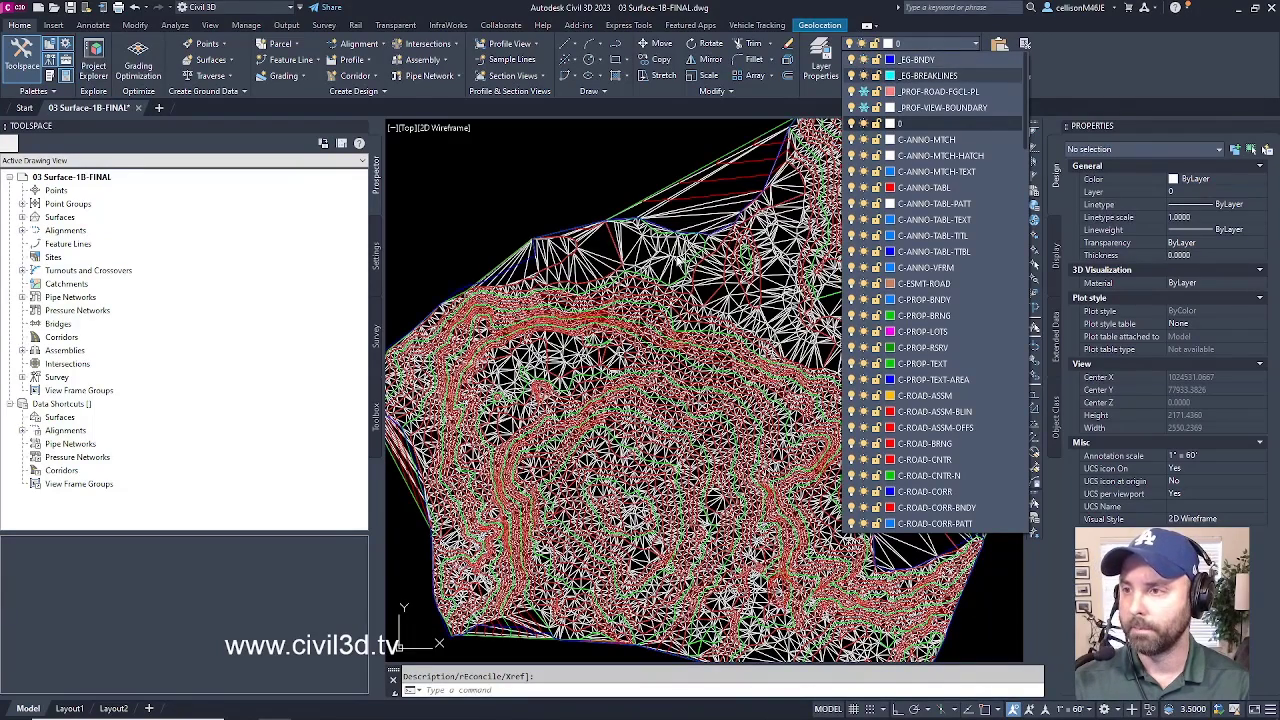
left_click(670, 160)
middle_click_drag(677, 185, 686, 230)
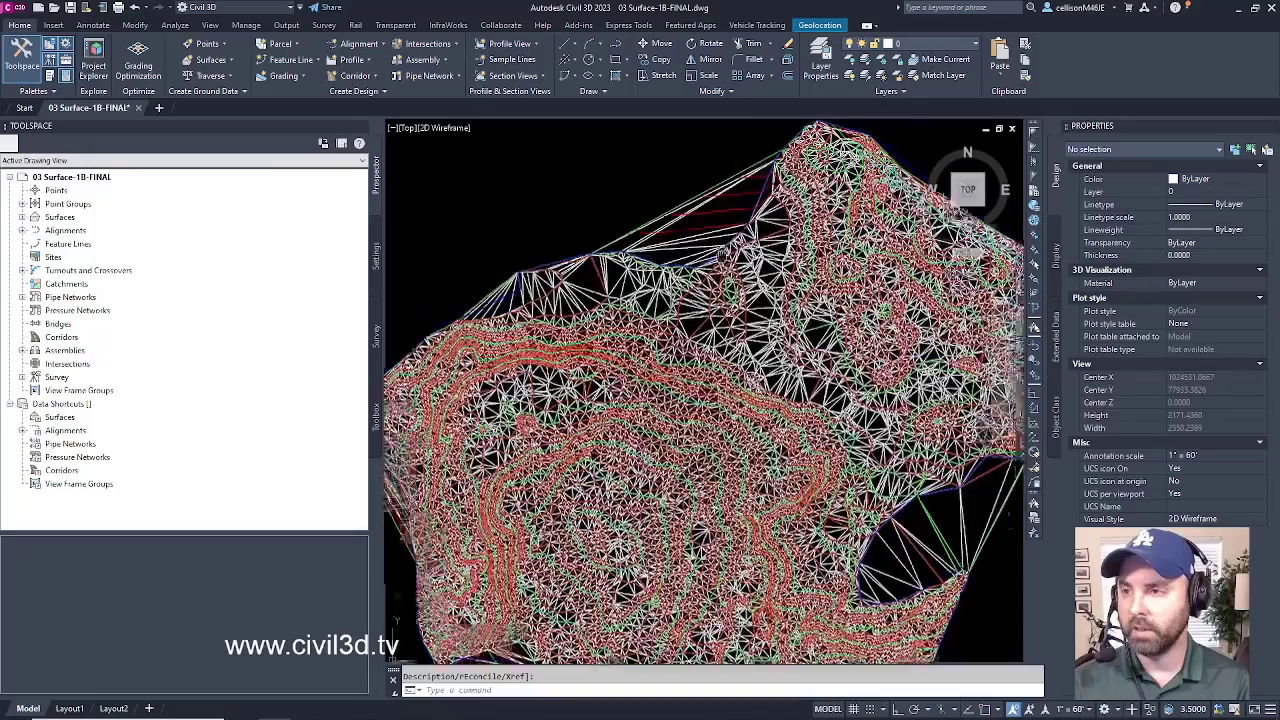
scroll(693, 310, "up", 2)
mouse_move(694, 328)
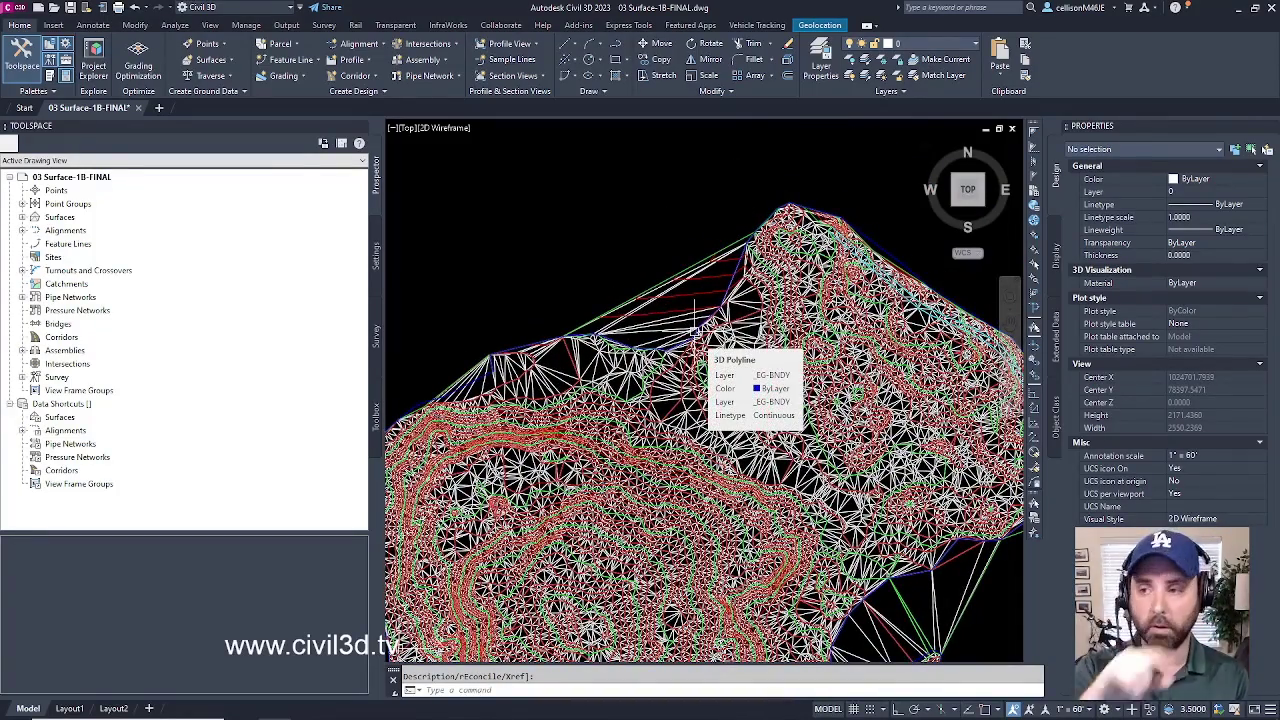
scroll(694, 328, "up", 3)
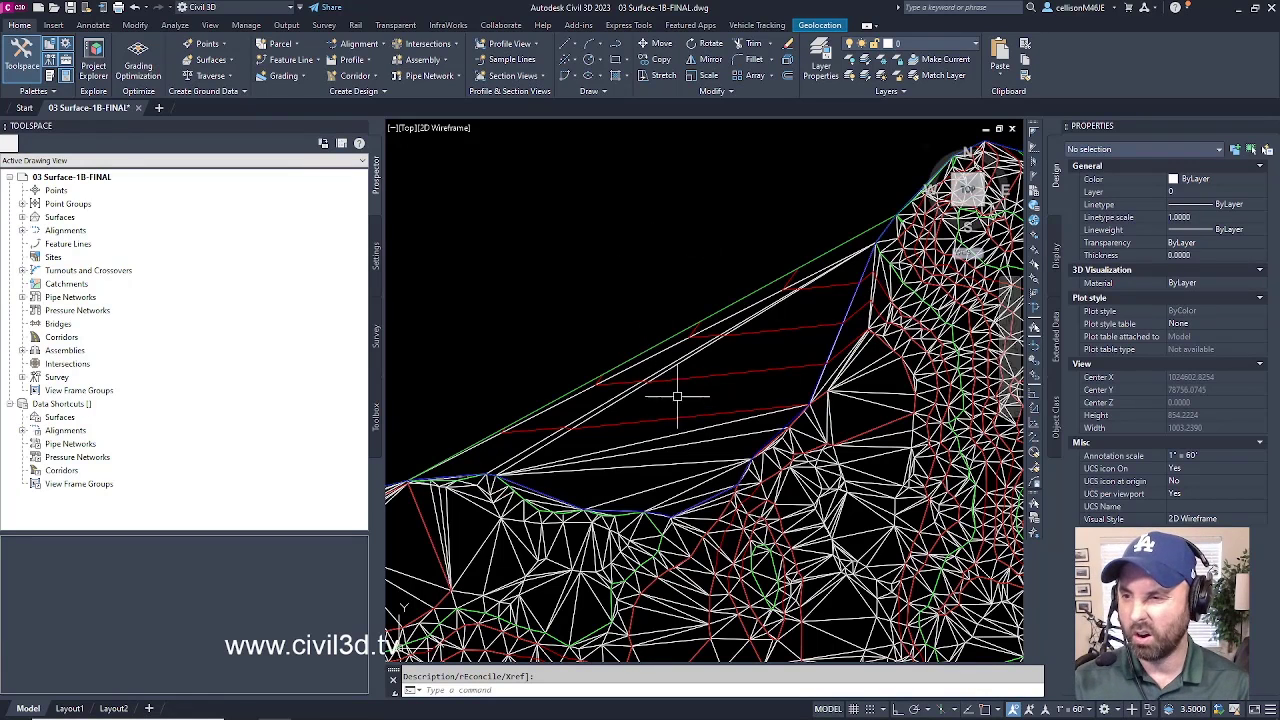
scroll(668, 370, "down", 3)
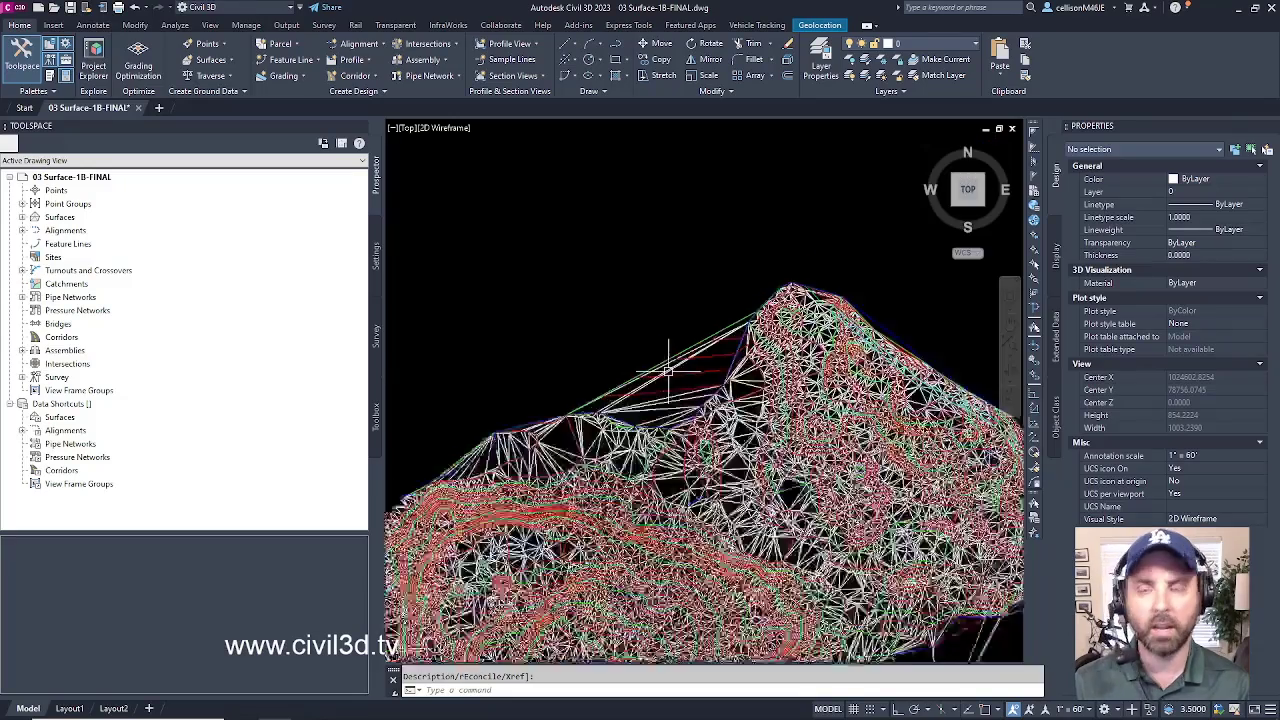
scroll(668, 370, "down", 2)
scroll(560, 280, "up", 6)
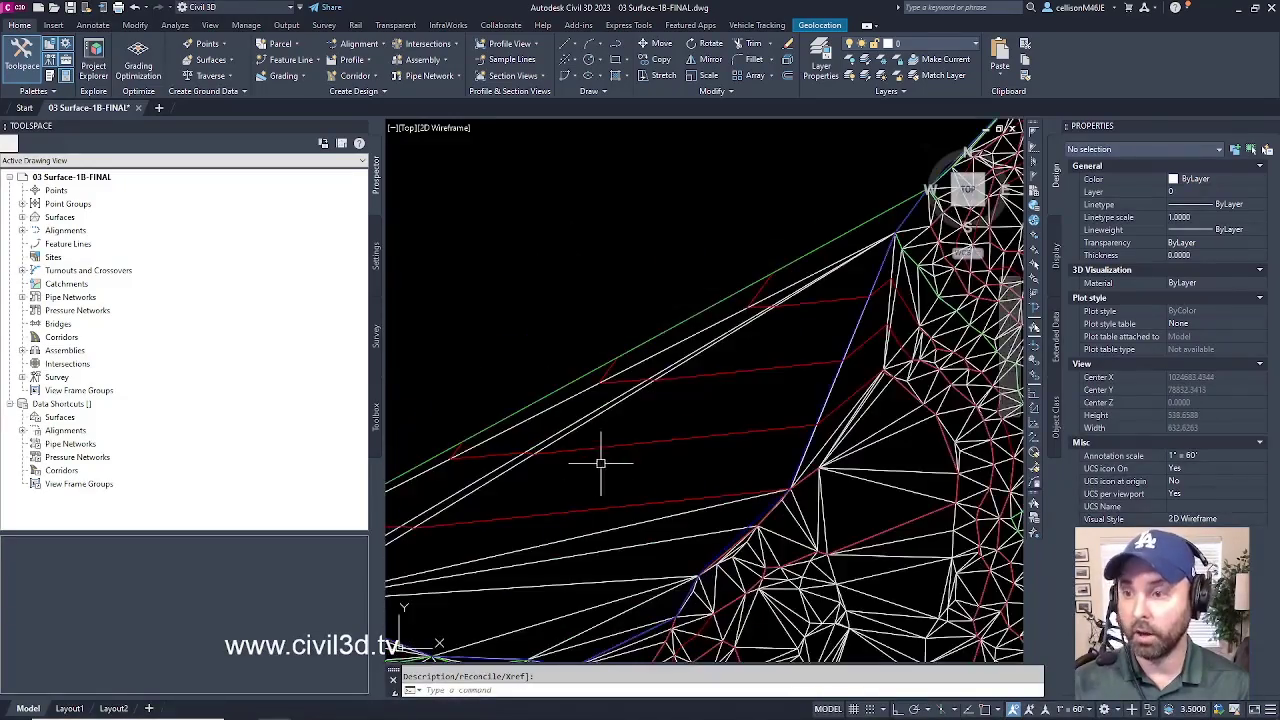
scroll(600, 463, "down", 5)
scroll(739, 455, "up", 6)
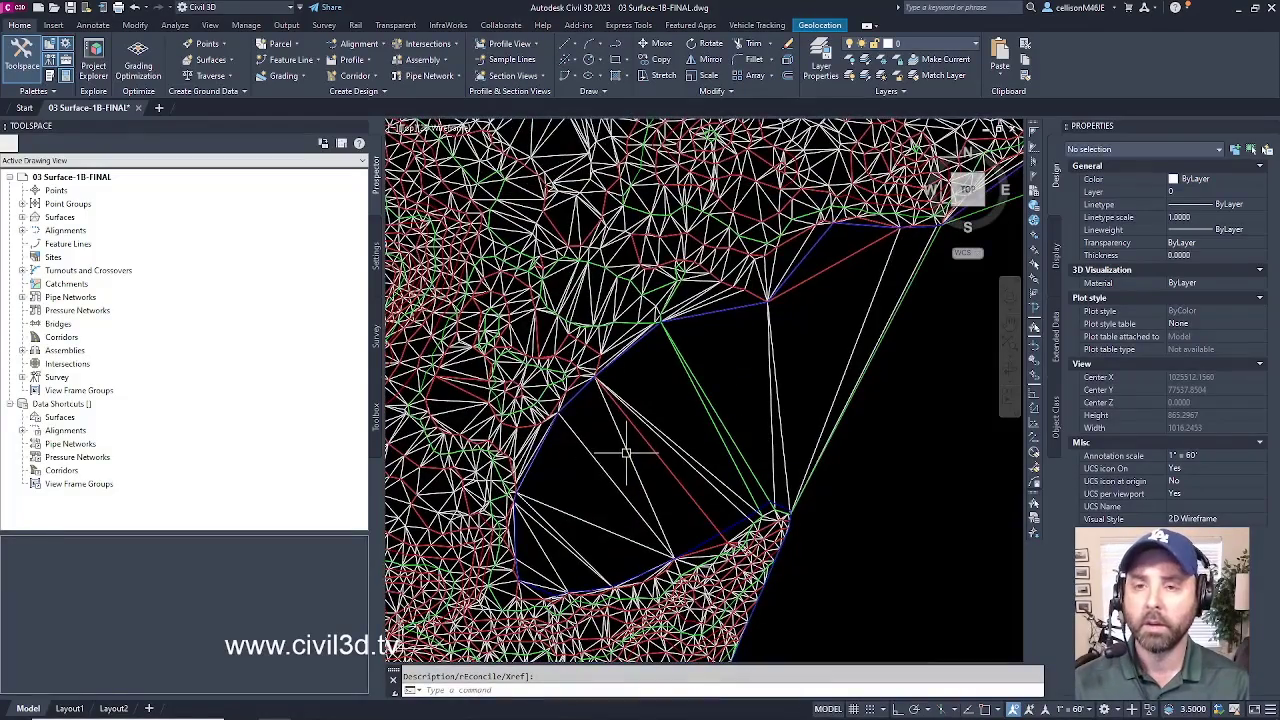
Add a boundary named Outer, type Outer, under Surfaces > EG > Definition > Boundaries.
scroll(657, 423, "down", 2)
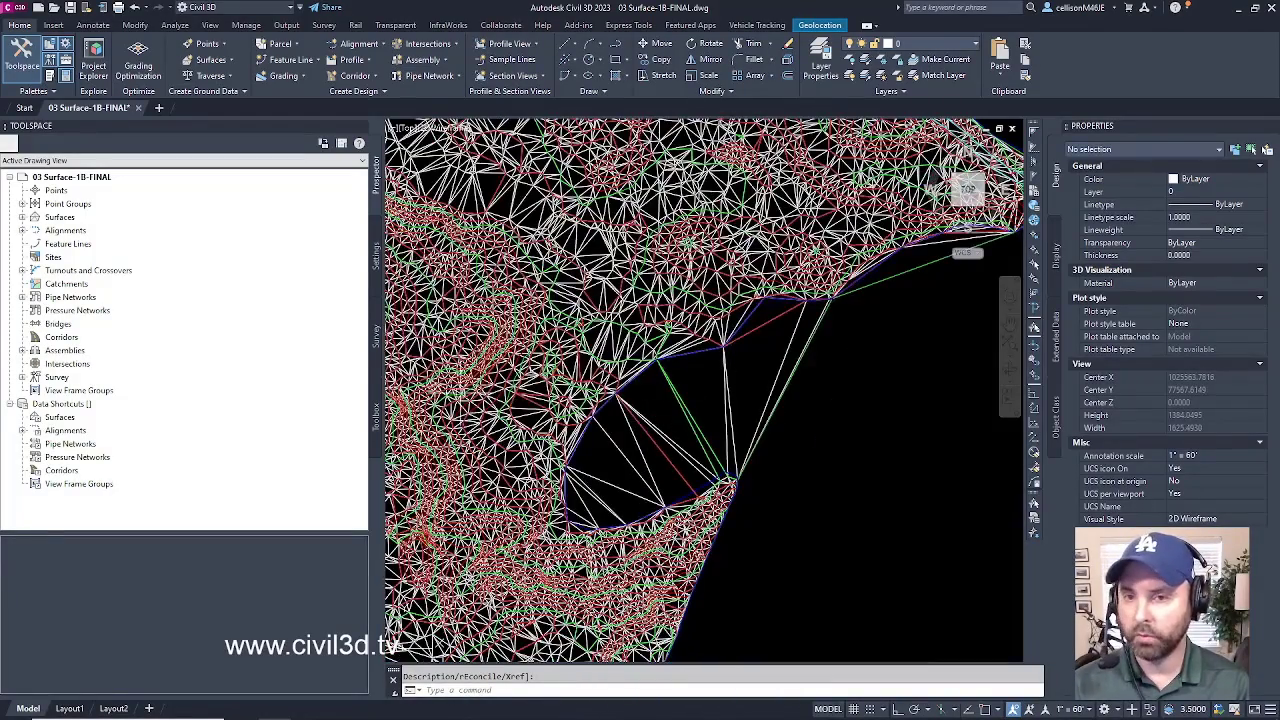
left_click(22, 217)
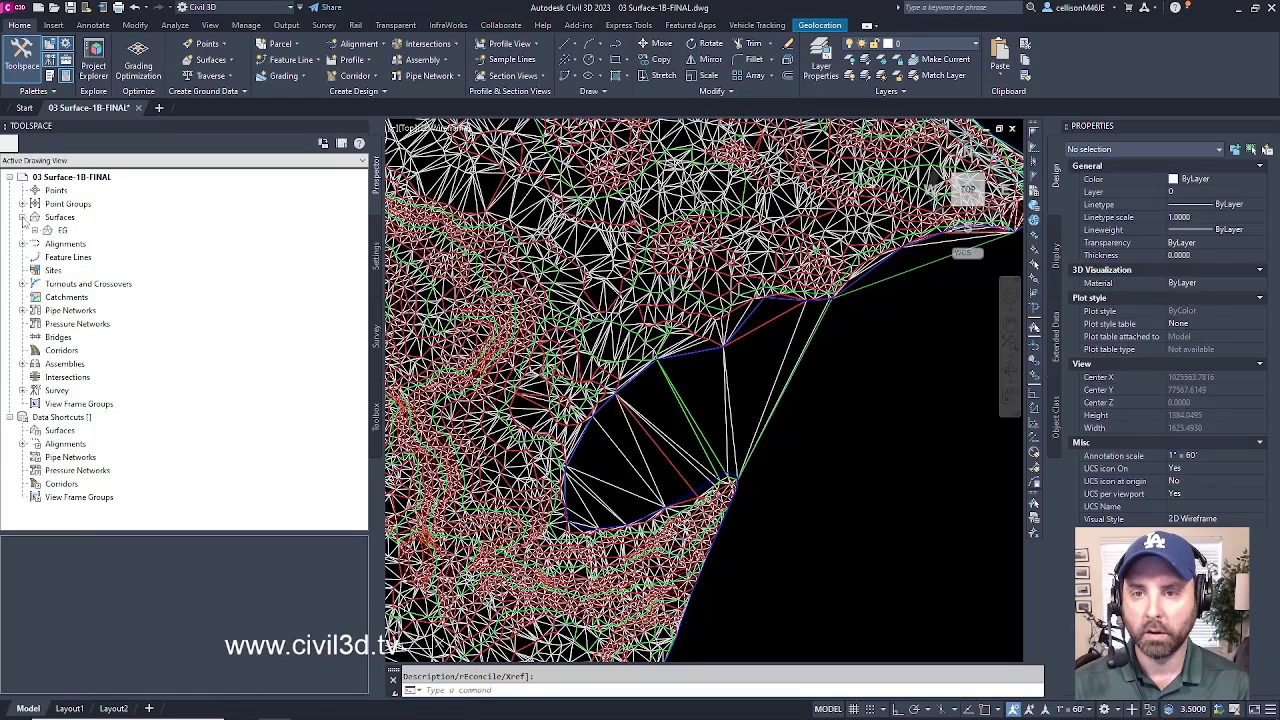
left_click(35, 231)
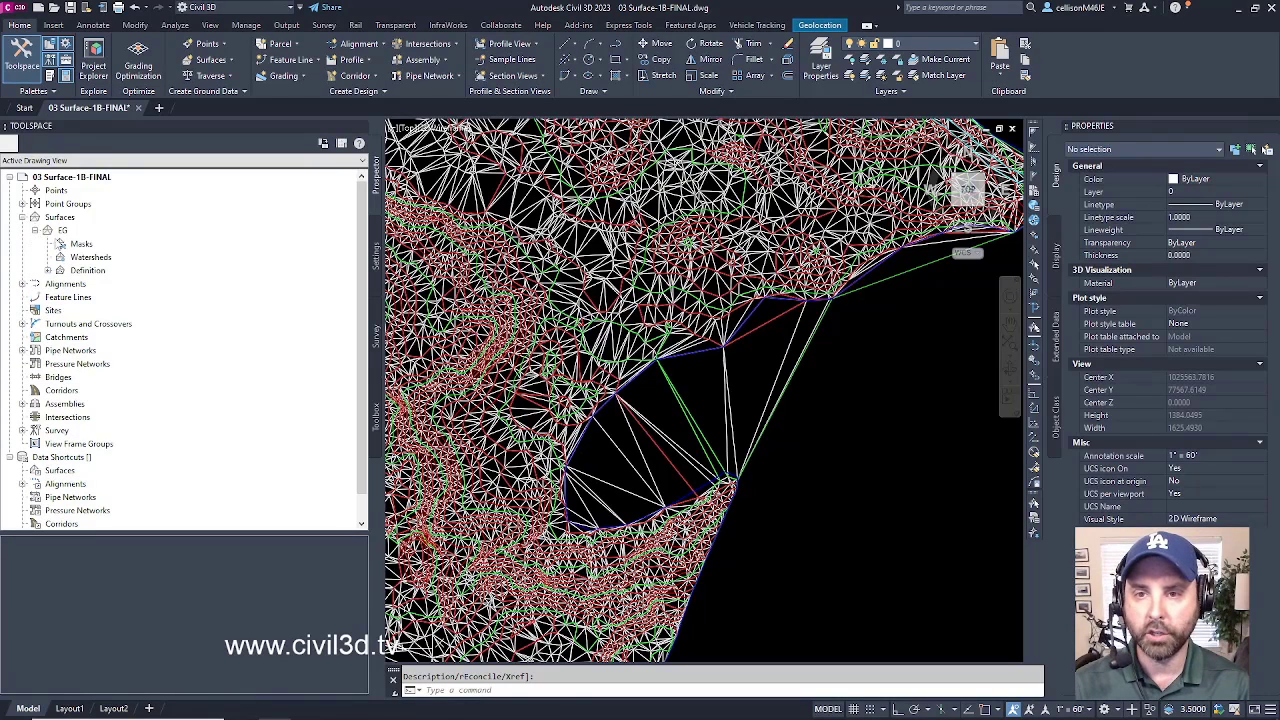
left_click(48, 271)
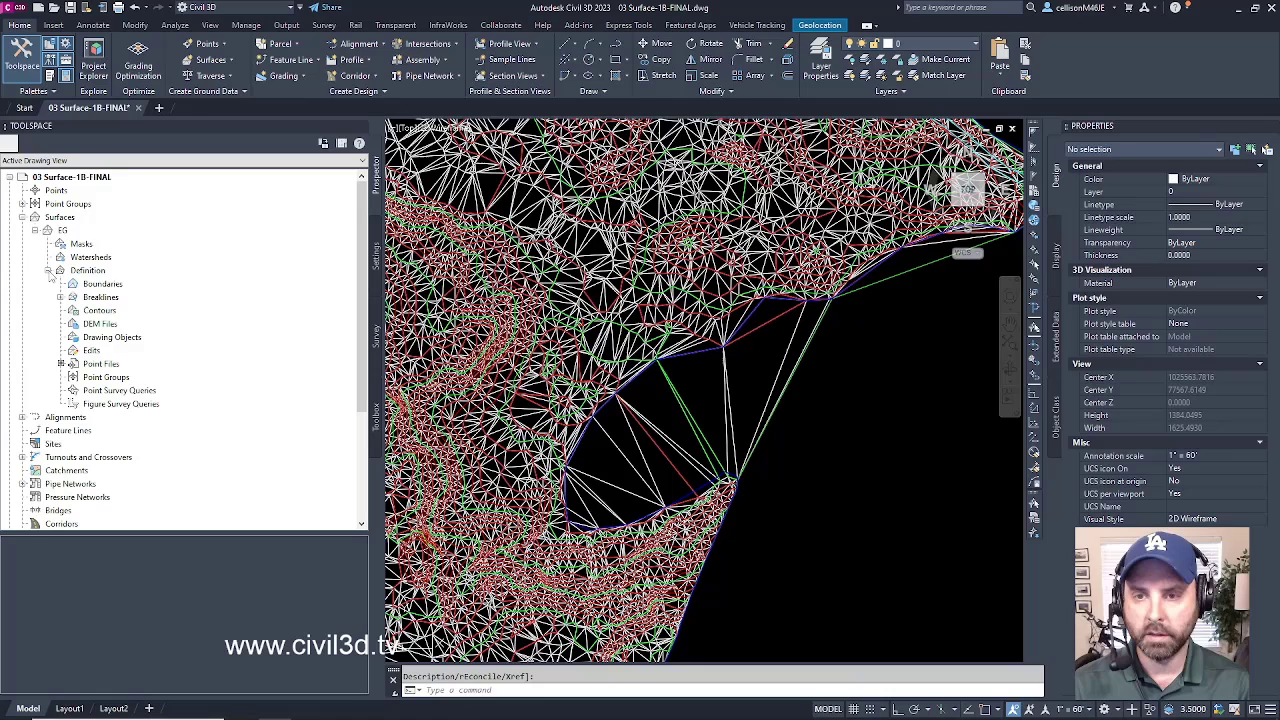
left_click(103, 284)
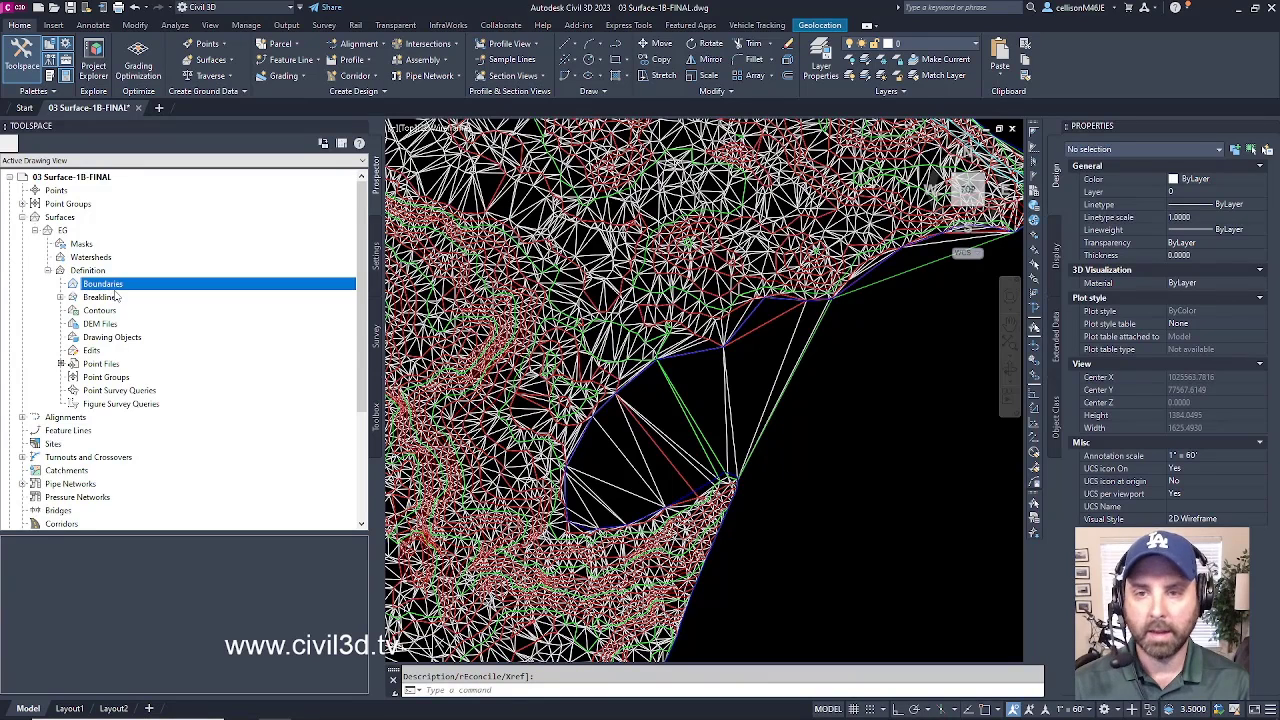
right_click(126, 285)
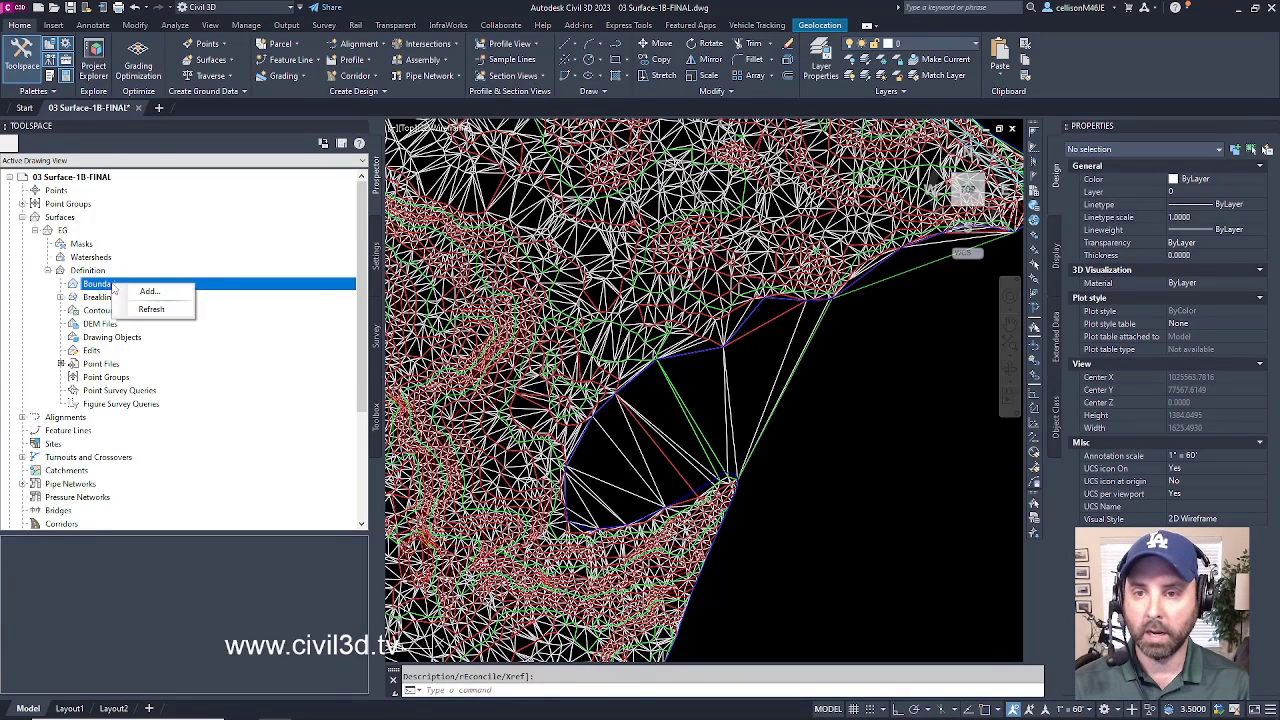
left_click(148, 292)
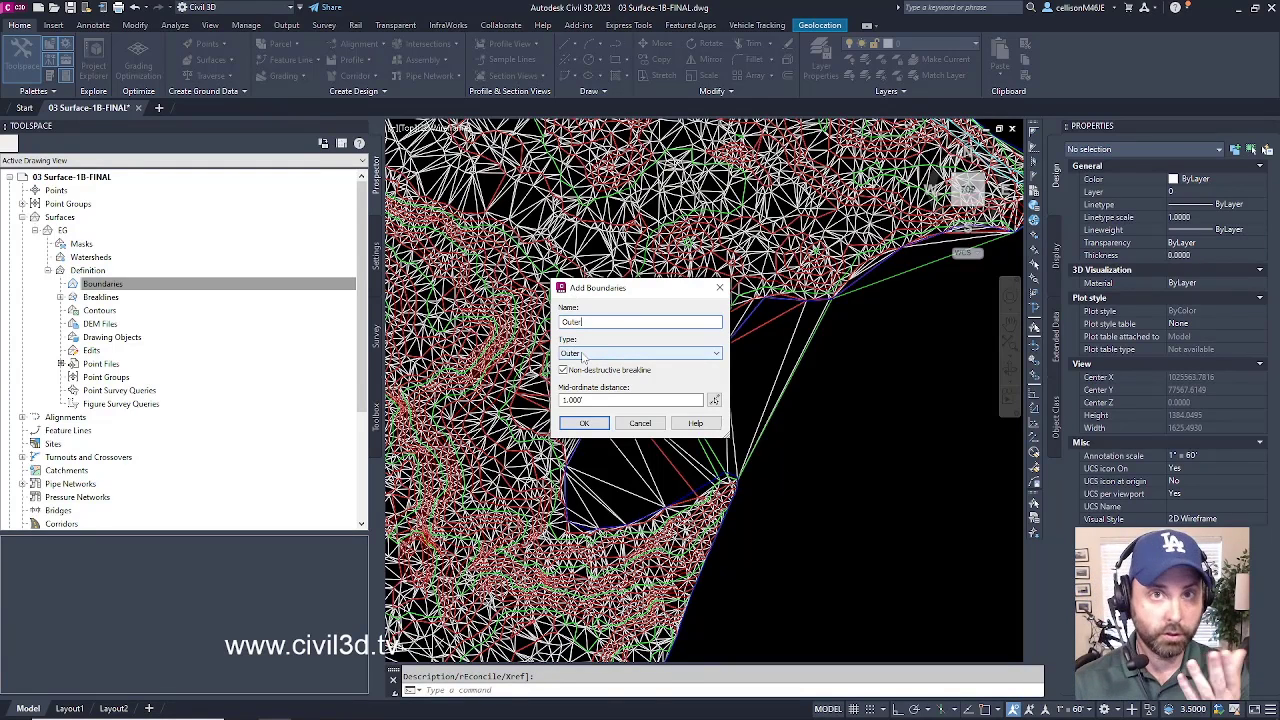
left_click(719, 358)
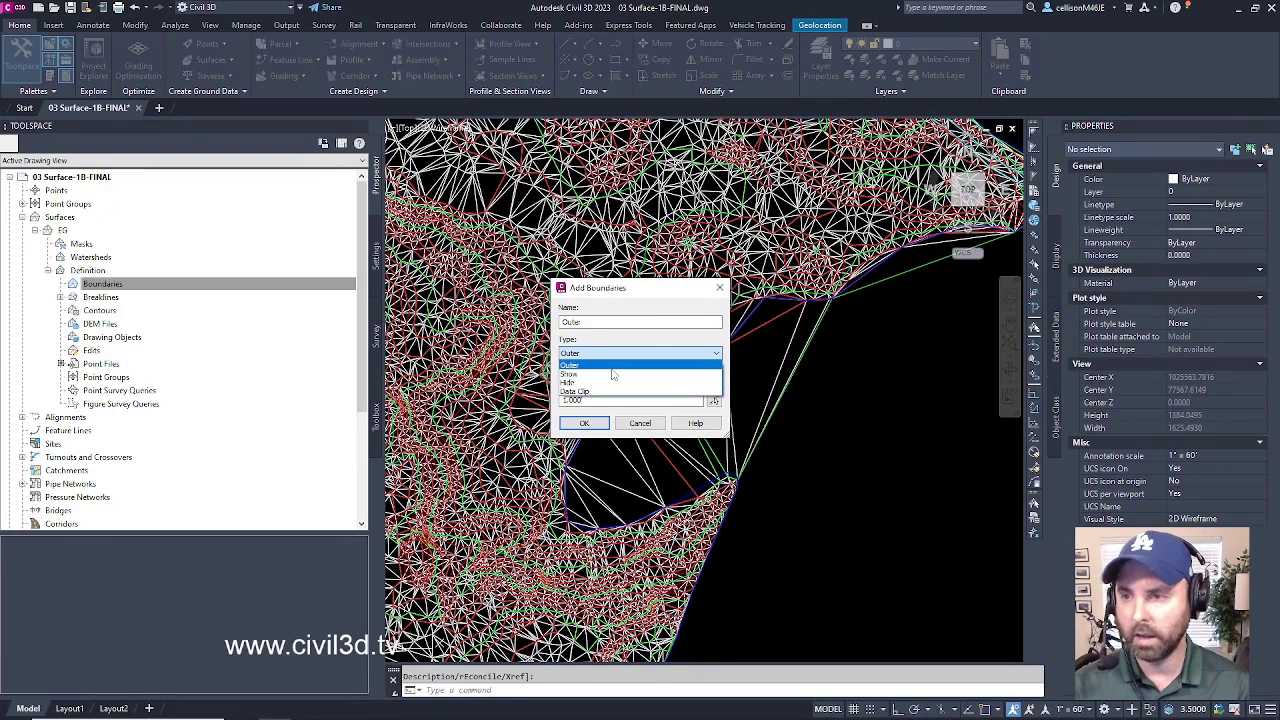
left_click(613, 368)
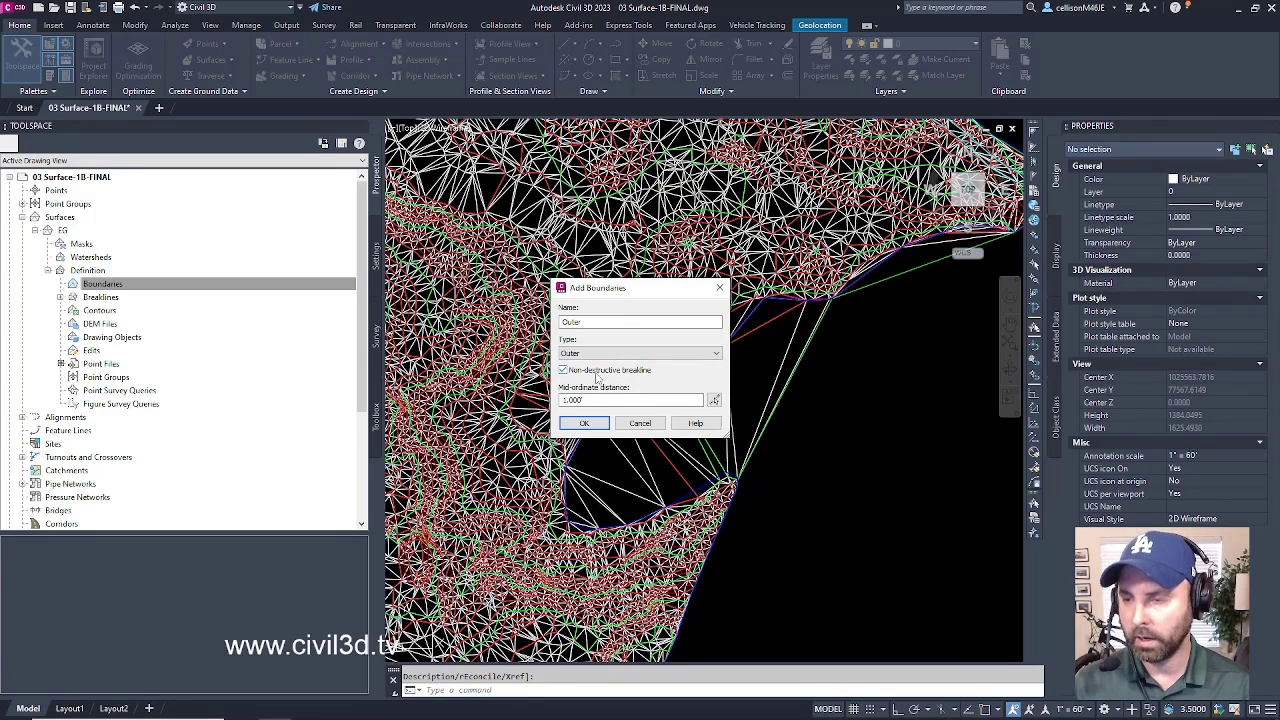
left_click(585, 424)
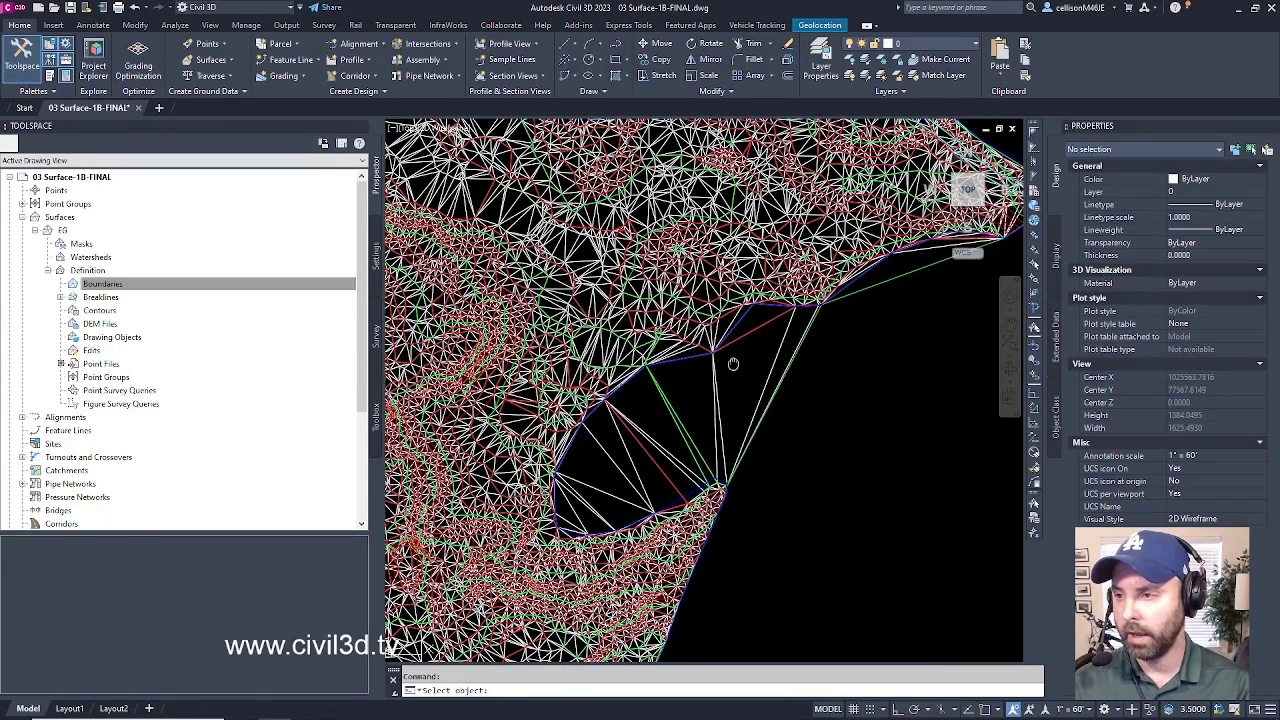
Pick the blue EG-BNDY polyline as the Outer boundary and zoom out to check the trim.
scroll(735, 358, "up", 5)
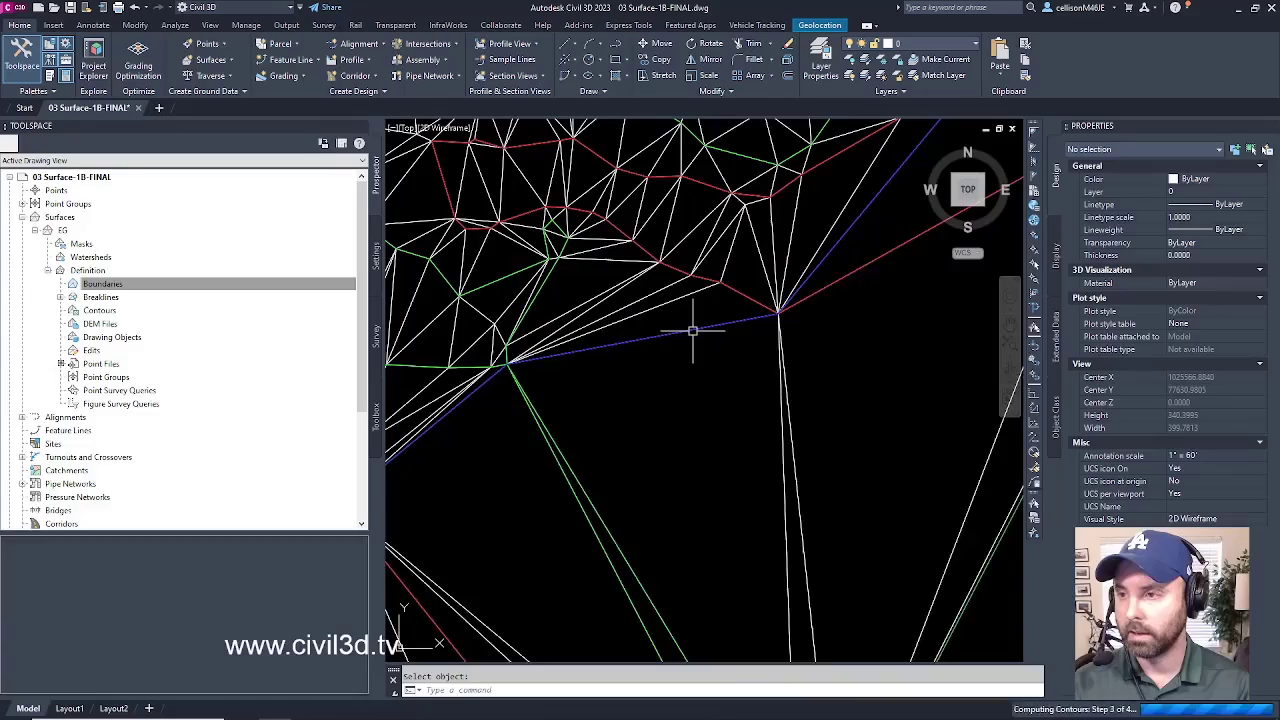
left_click(692, 330)
scroll(757, 348, "down", 2)
scroll(760, 349, "down", 6)
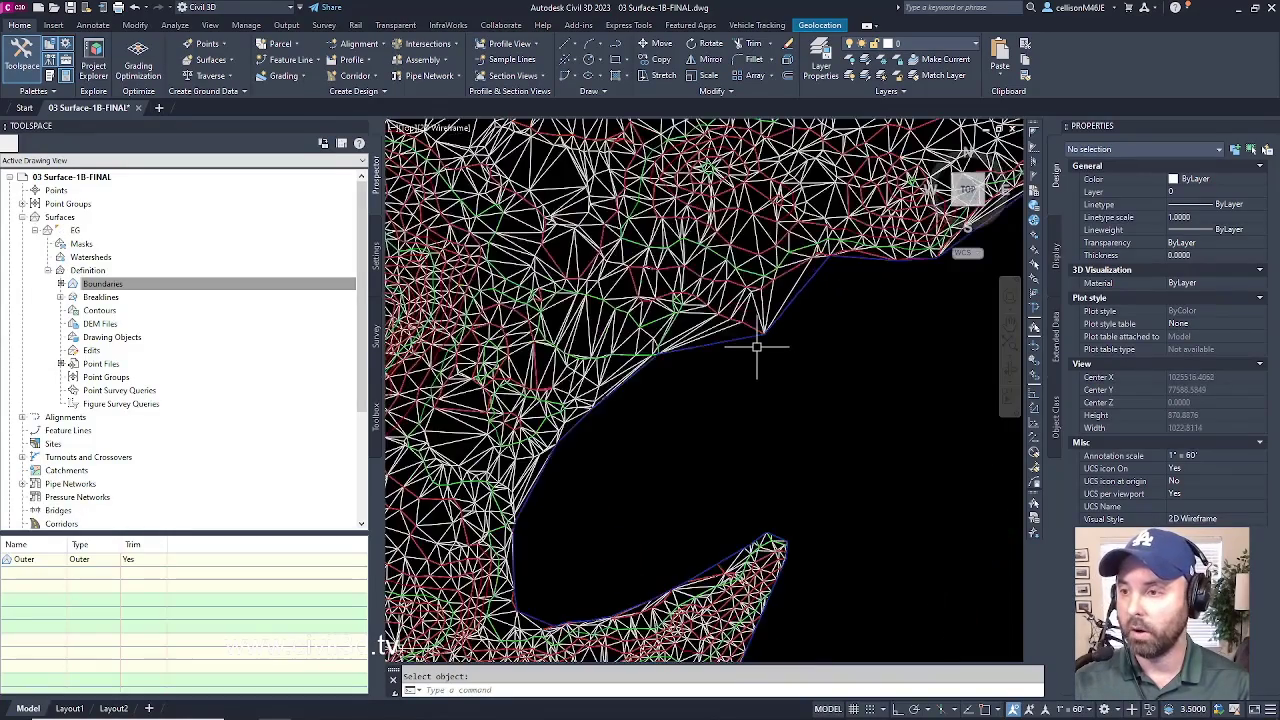
scroll(785, 450, "down", 3)
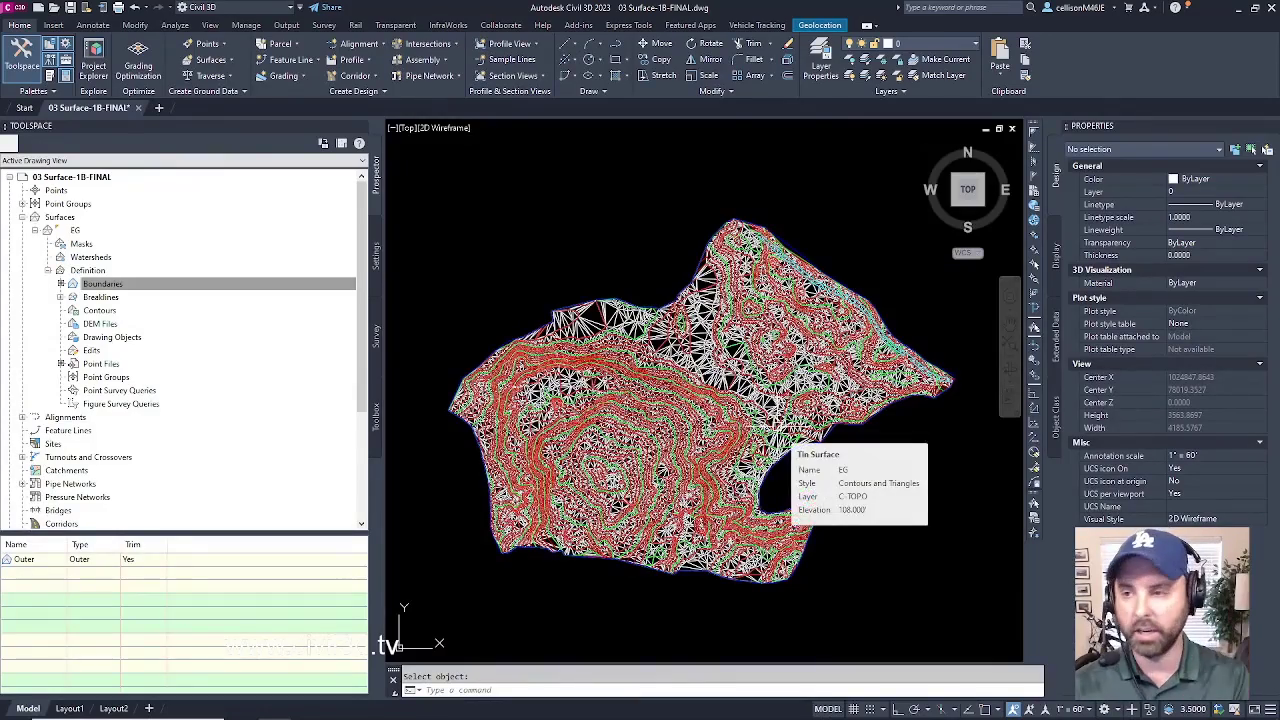
scroll(778, 430, "up", 3)
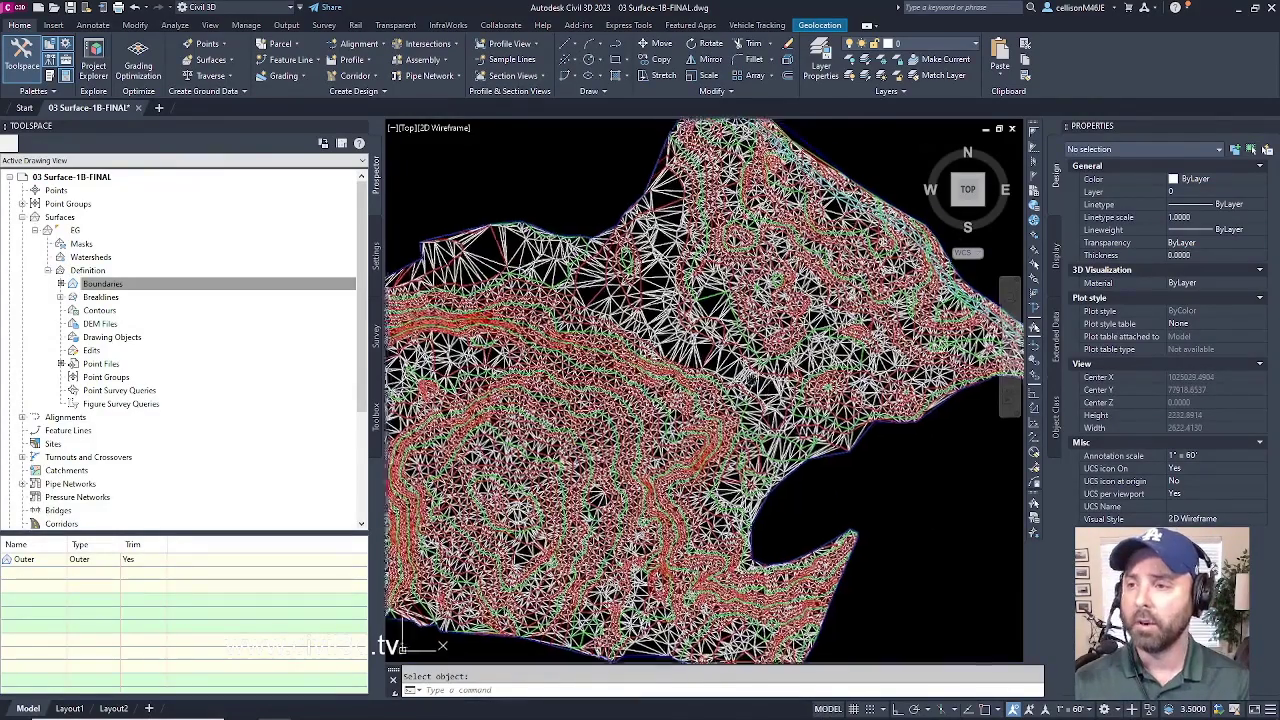
scroll(778, 430, "down", 3)
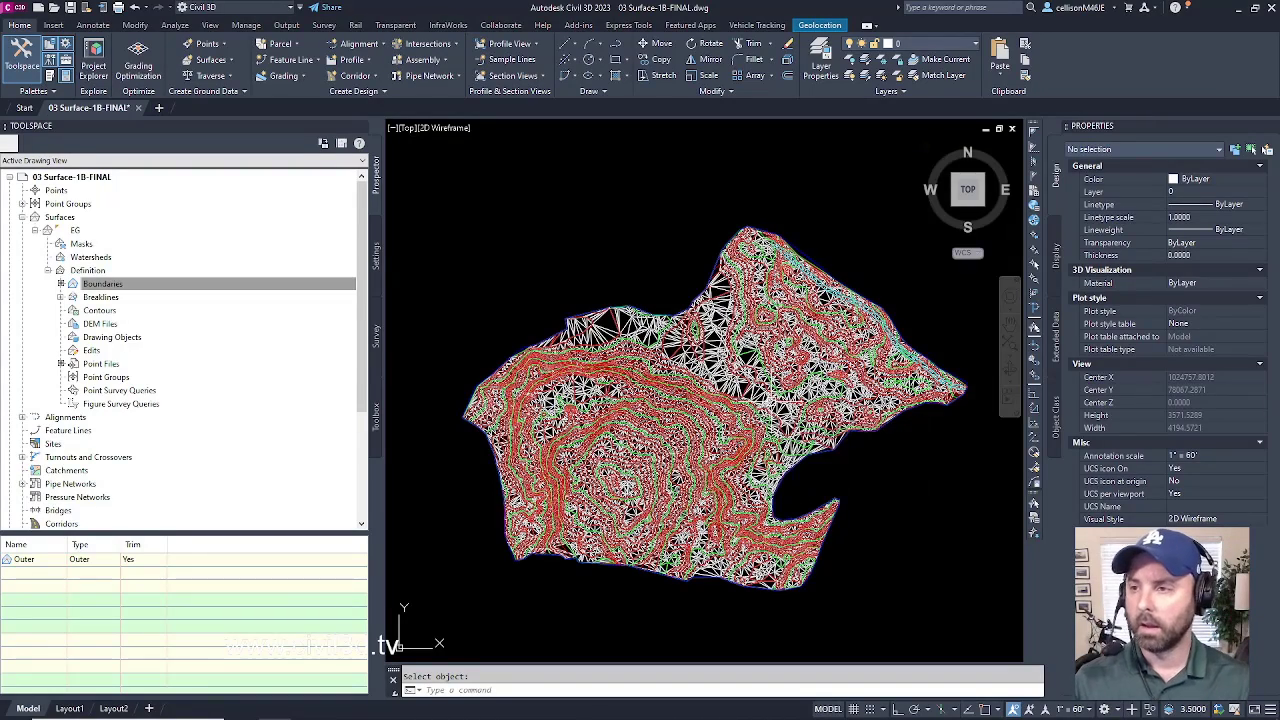
middle_click_drag(700, 352, 730, 384)
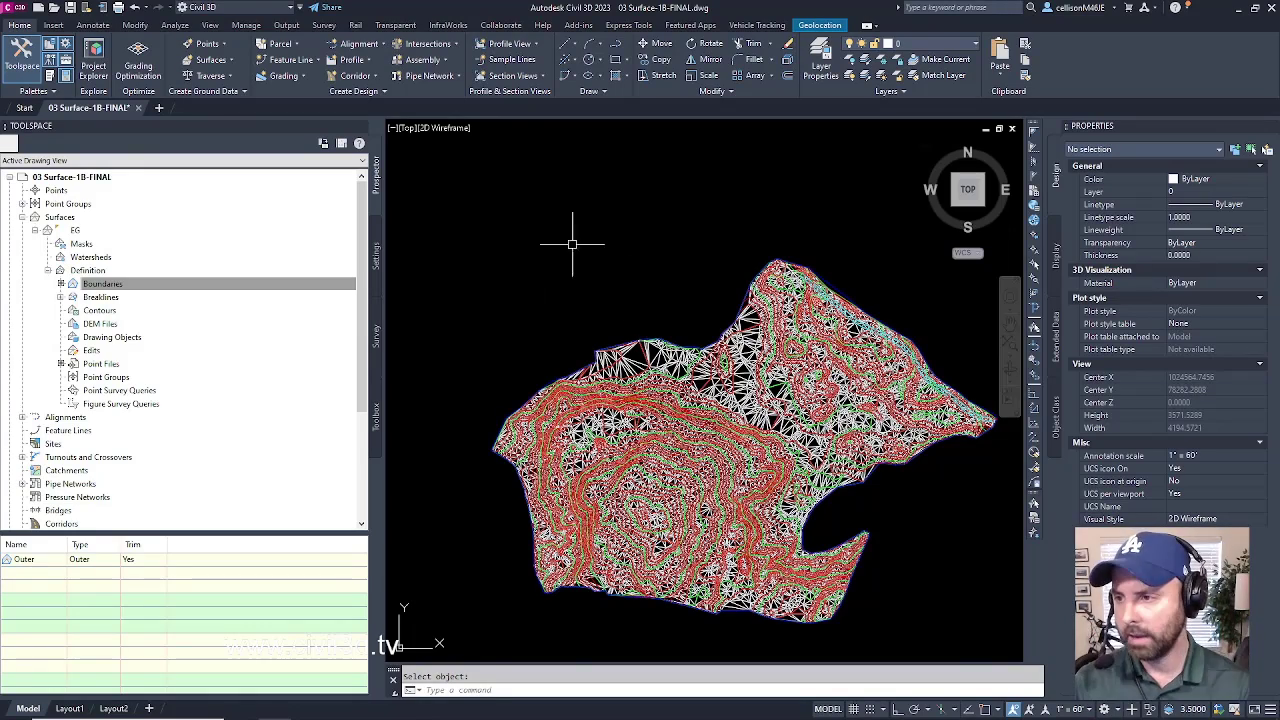
Change the EG surface style to Contours 5' and 25' (Background), then deselect it.
scroll(700, 390, "up", 4)
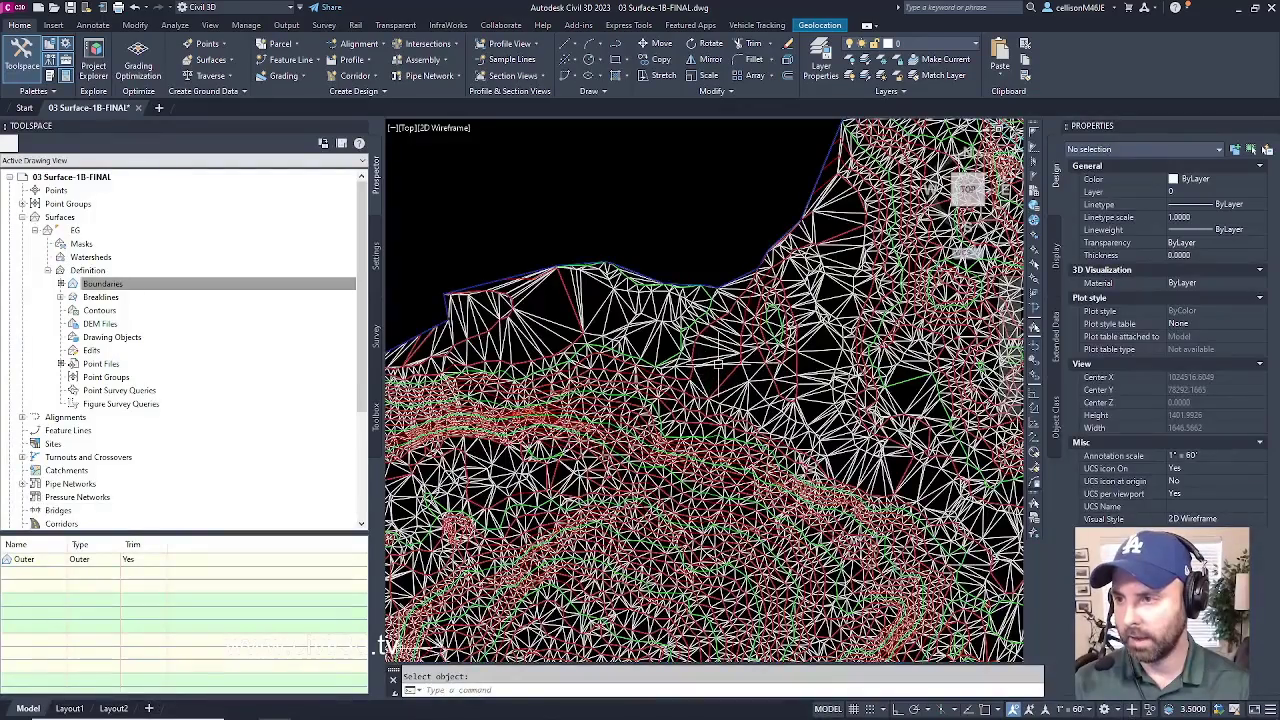
left_click(716, 366)
scroll(708, 362, "down", 5)
middle_click_drag(708, 358, 671, 357)
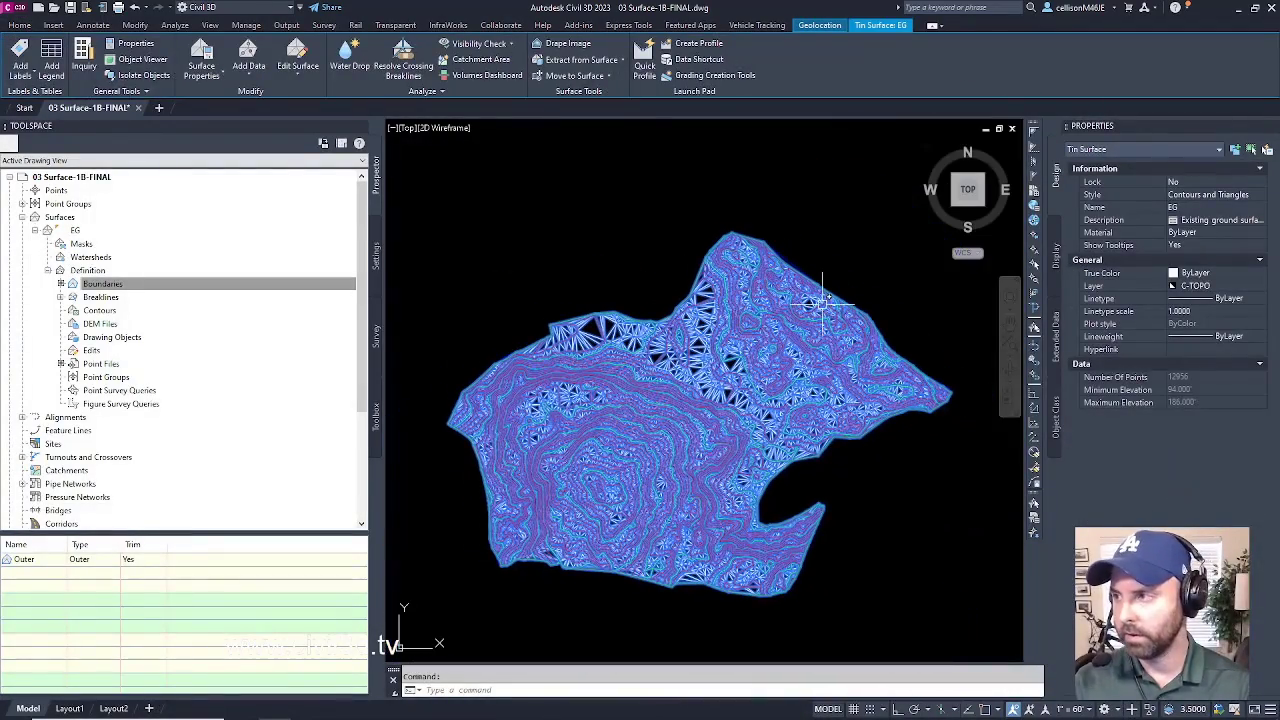
left_click(1261, 196)
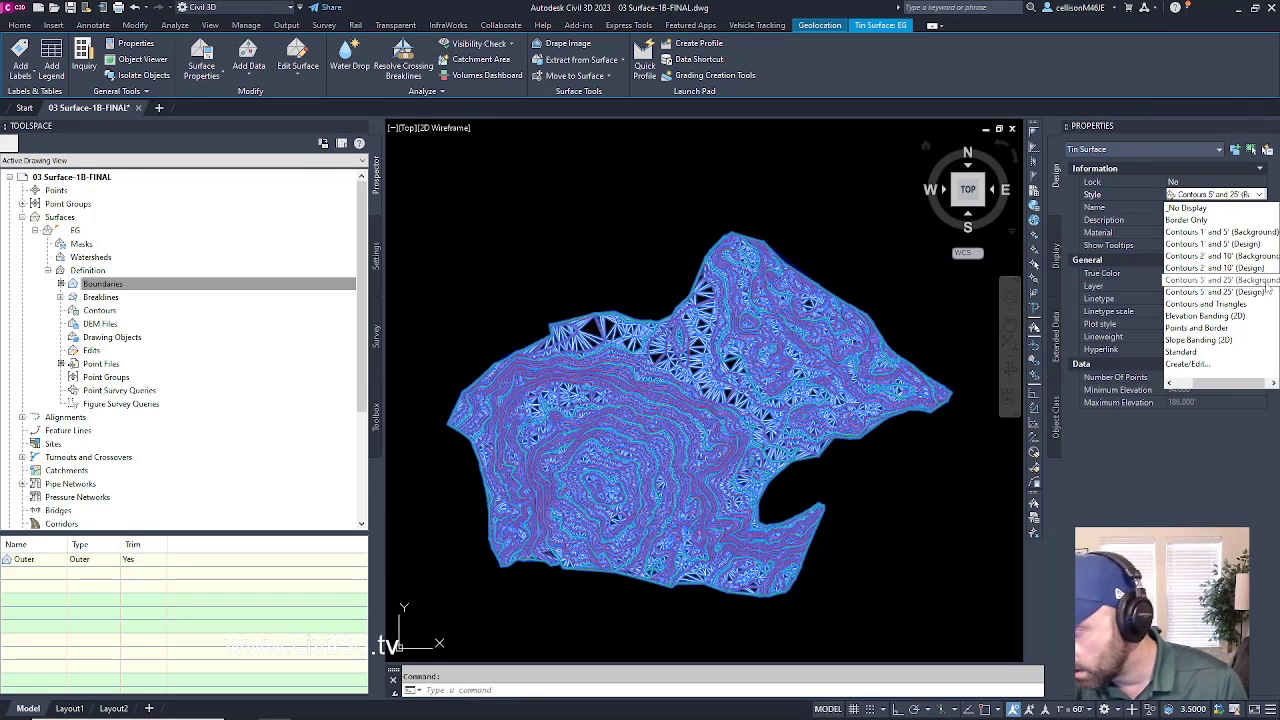
left_click(1220, 281)
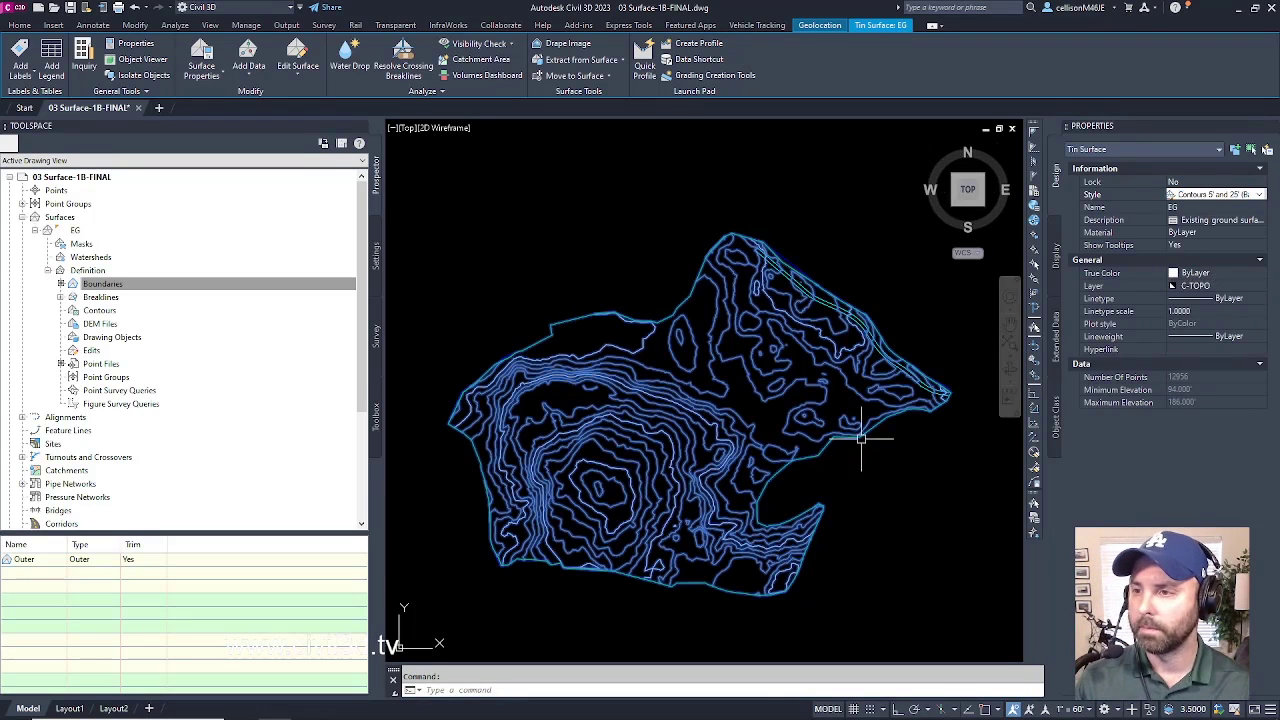
key("Escape")
mouse_move(800, 452)
middle_mouse_down()
mouse_move(820, 429)
mouse_move(832, 436)
mouse_move(820, 443)
middle_mouse_up()
scroll(820, 432, "up", 3)
scroll(820, 434, "down", 3)
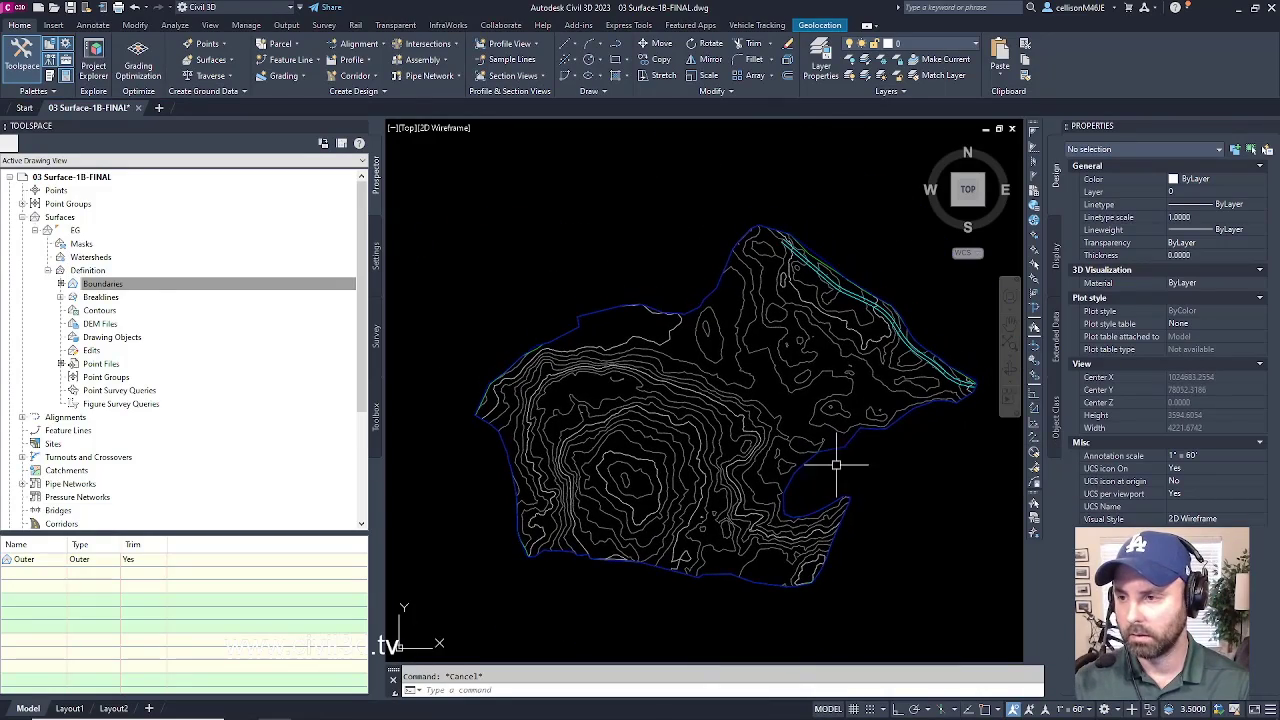